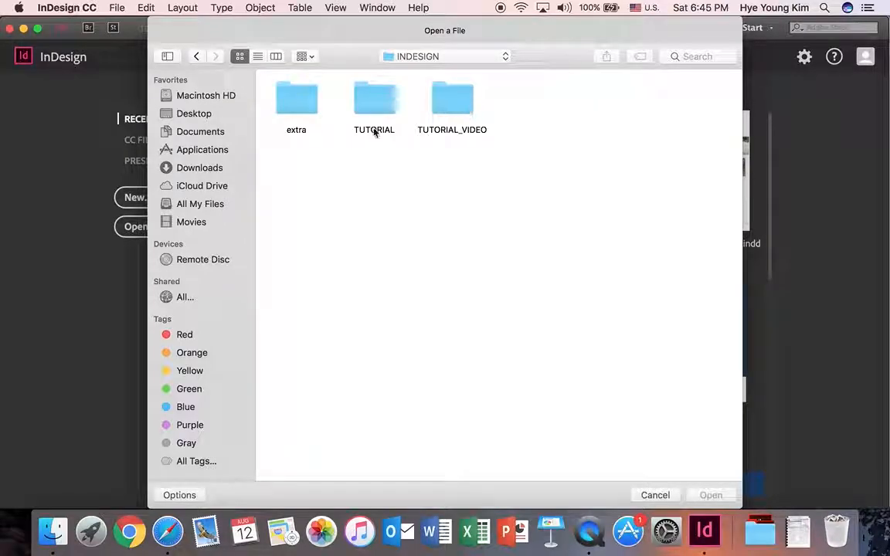
# - Open the document 07_Align_Text Warp.indd from the 07_align folder
pyautogui.doubleClick(307, 176)
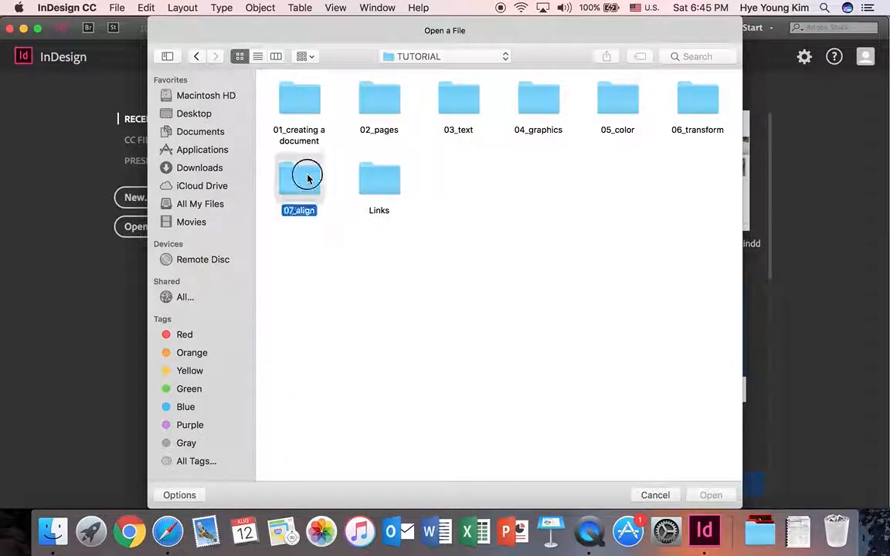
pyautogui.click(306, 106)
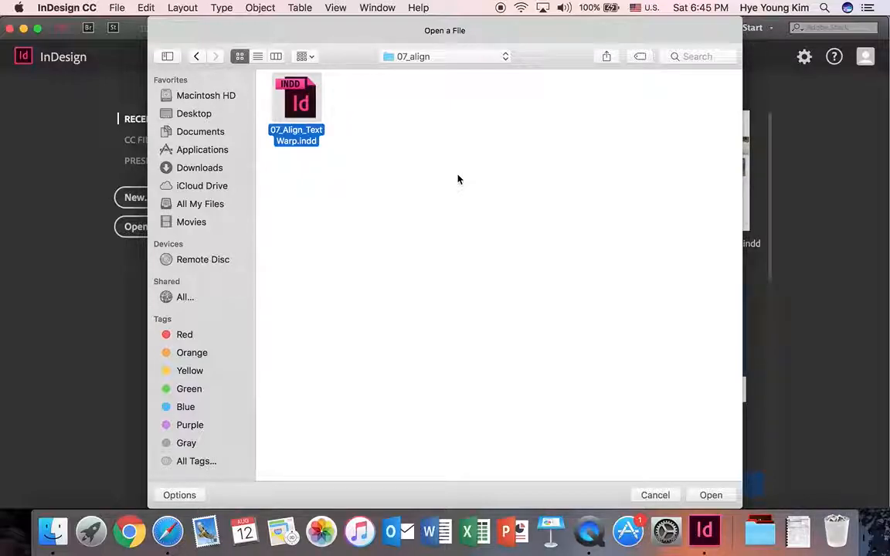
pyautogui.click(718, 496)
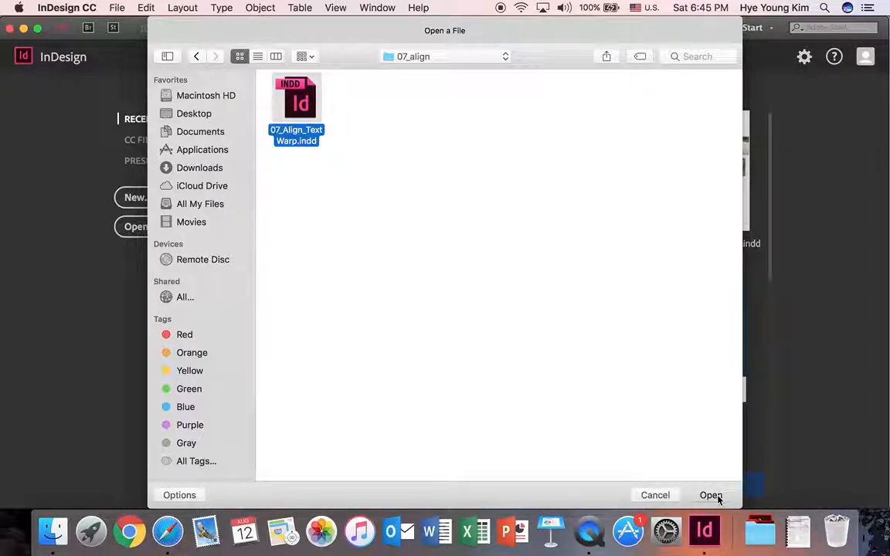
# - Show the Align controls while viewing the page 20–21 spread, and place them clear of the images
pyautogui.scroll(-5, 716, 302)
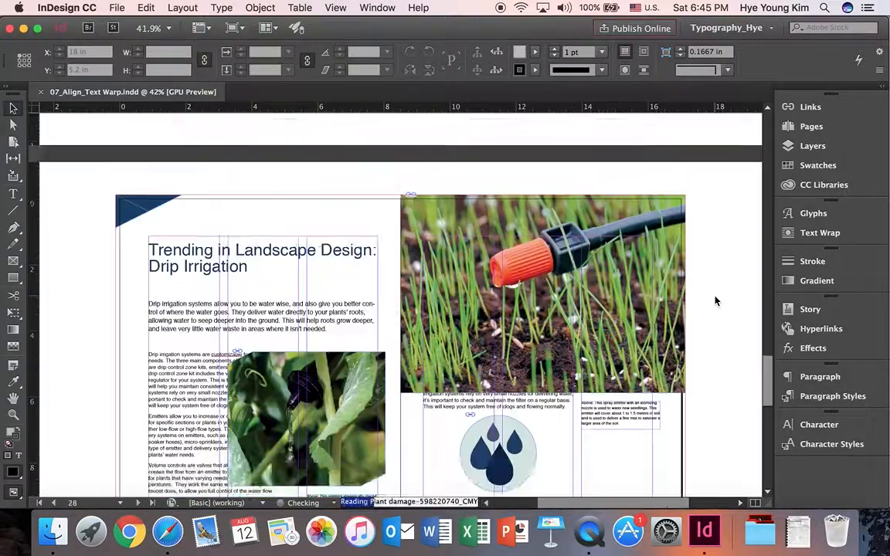
pyautogui.scroll(10, 716, 301)
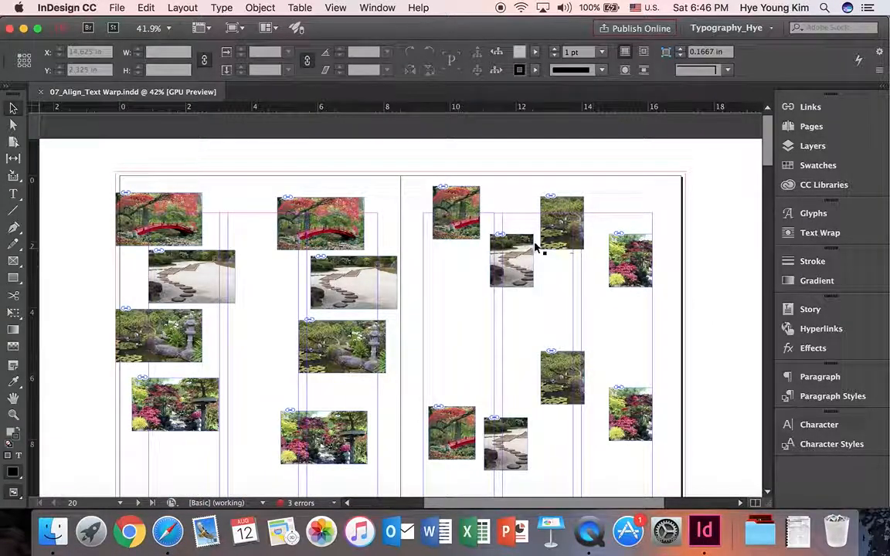
pyautogui.scroll(-1, 731, 152)
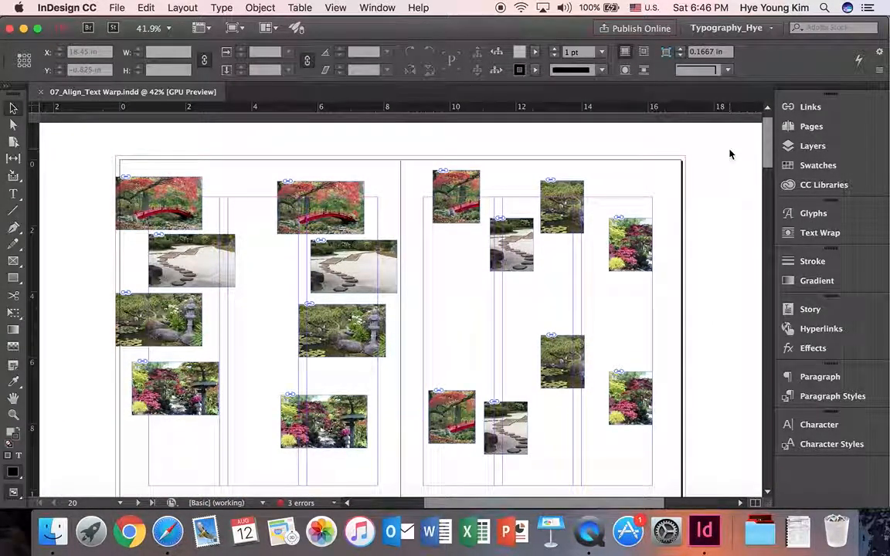
pyautogui.scroll(-2, 731, 154)
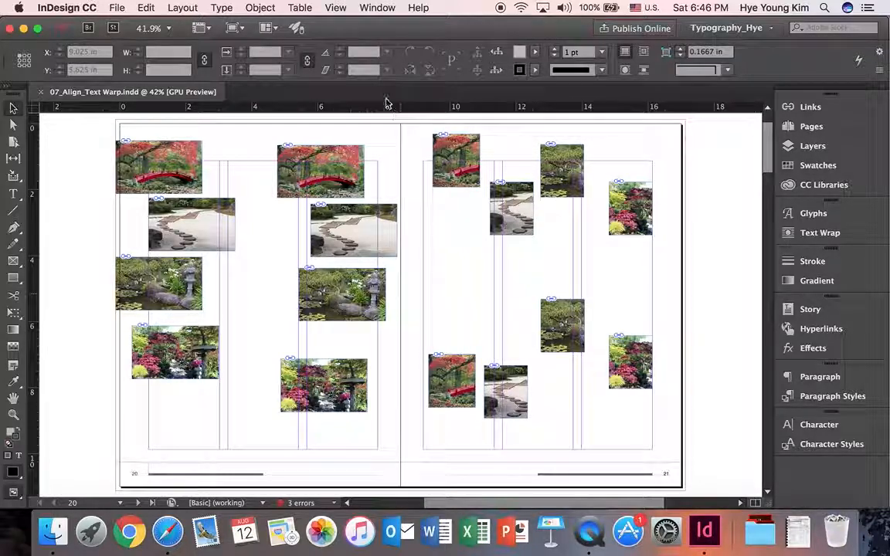
pyautogui.click(379, 8)
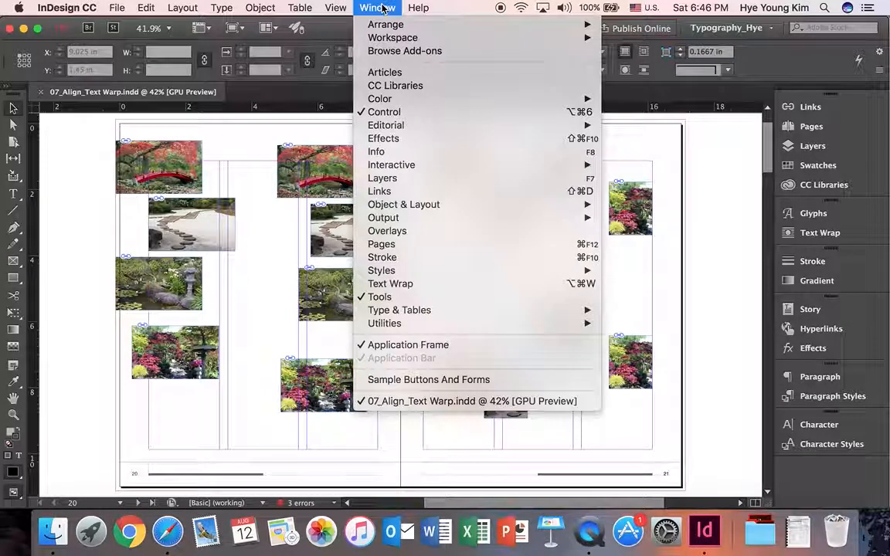
pyautogui.moveTo(438, 204)
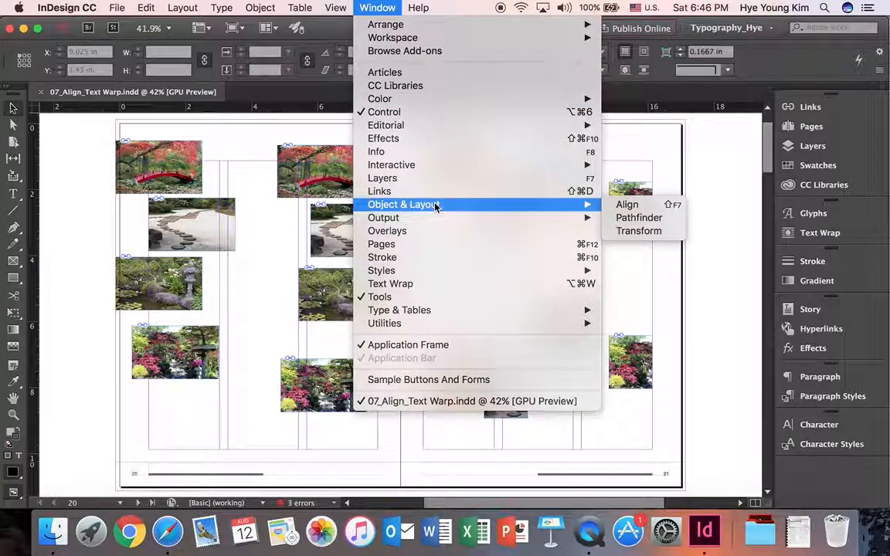
pyautogui.click(629, 205)
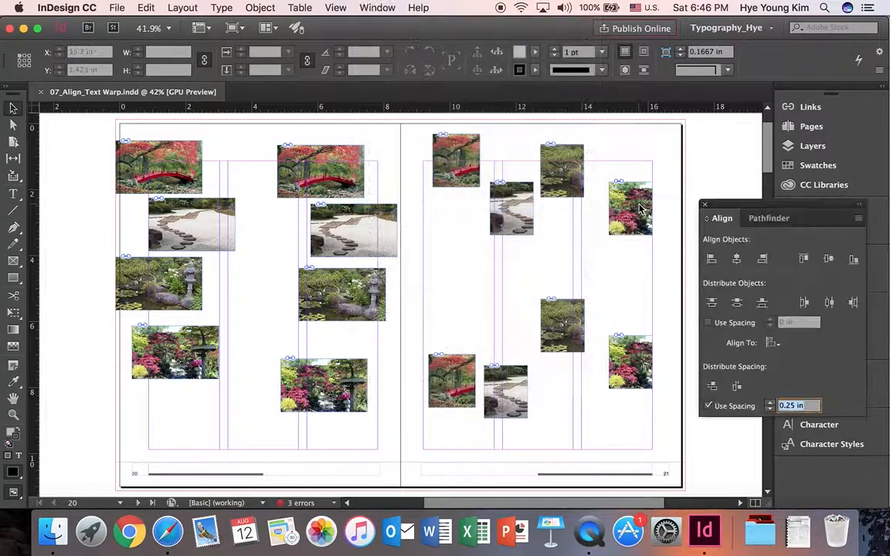
pyautogui.moveTo(744, 215); pyautogui.dragTo(734, 144)
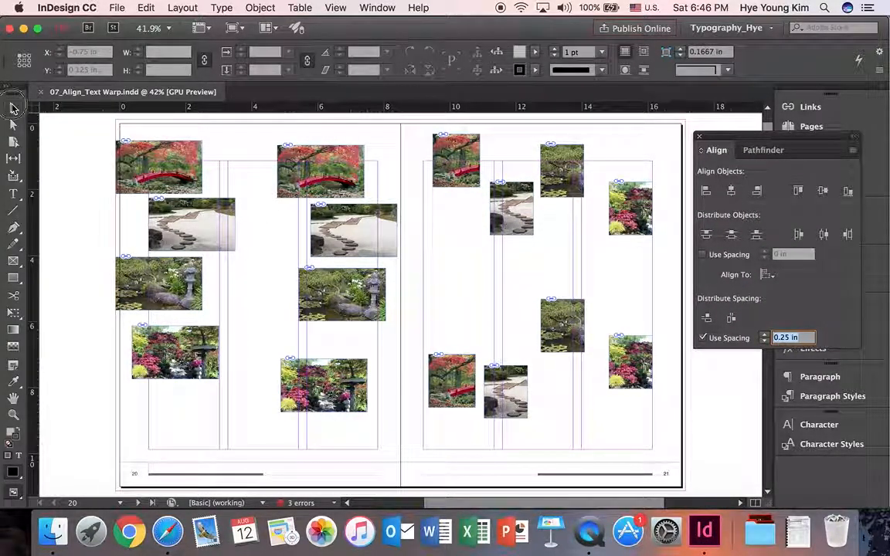
# - Align the left edges of the four landscape images in the outer column of page 20
pyautogui.click(112, 165)
pyautogui.moveTo(172, 283); pyautogui.dragTo(194, 372)
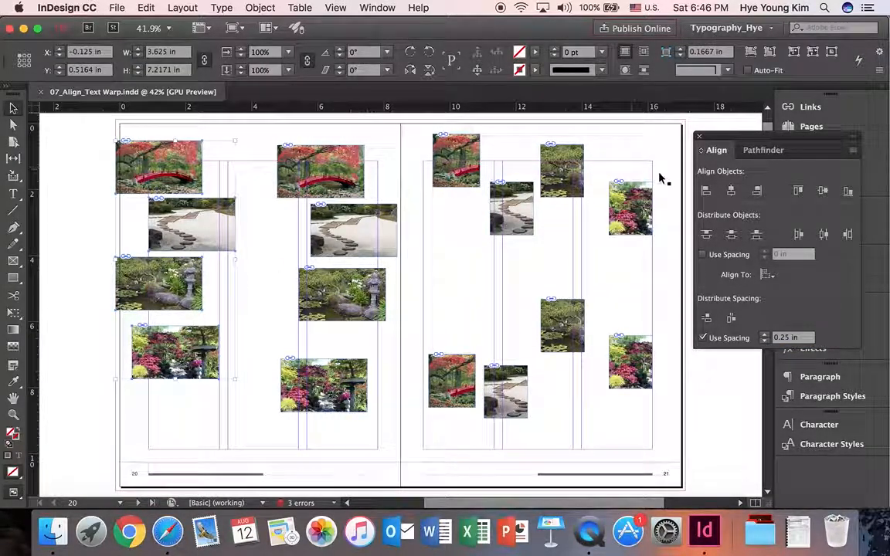
pyautogui.click(706, 193)
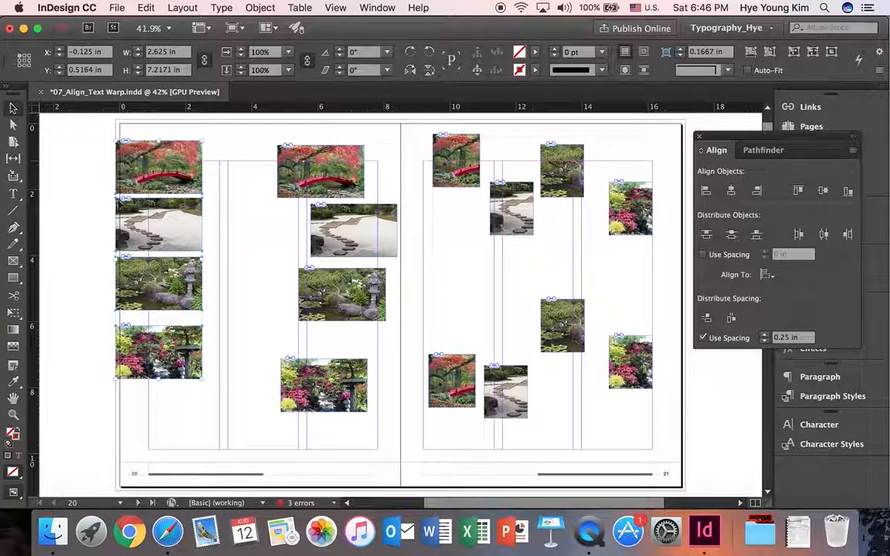
# - Align the right edges of the four landscape images in the inner column of page 20
pyautogui.moveTo(261, 154); pyautogui.dragTo(372, 415)
pyautogui.moveTo(265, 170); pyautogui.dragTo(348, 396)
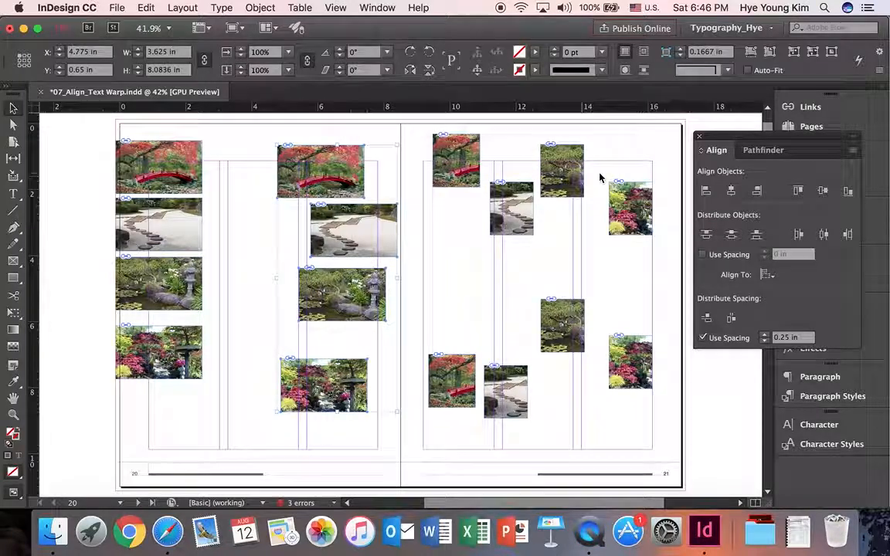
pyautogui.click(757, 193)
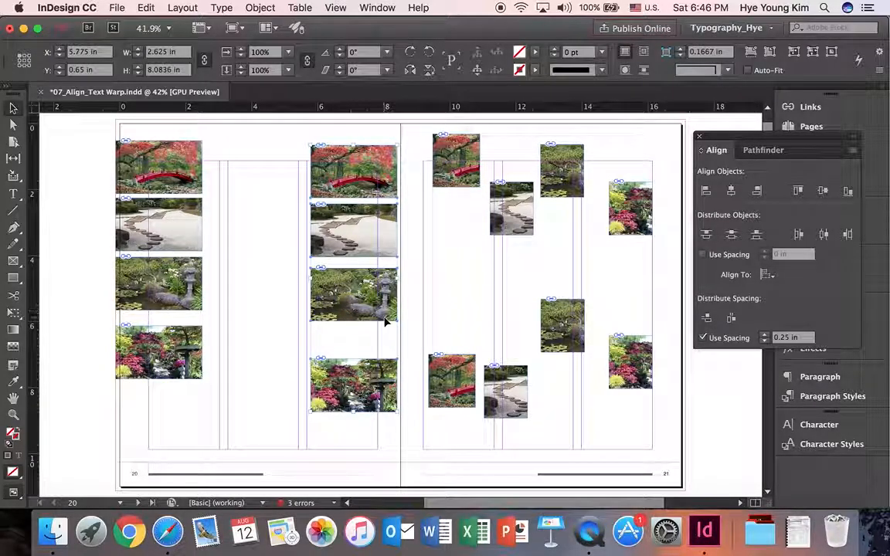
# - Align the upper four images on page 21 by their top edges and the lower four by their bottom edges
pyautogui.moveTo(424, 157); pyautogui.dragTo(632, 231)
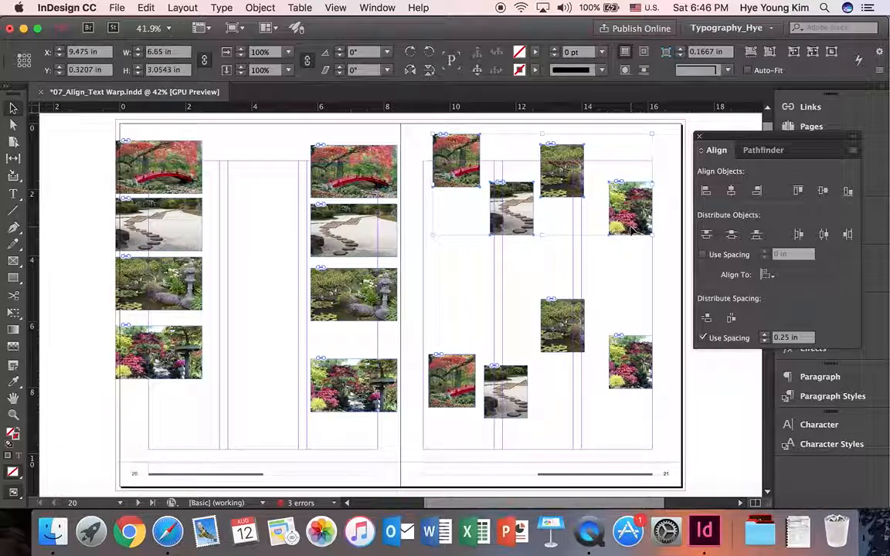
pyautogui.click(798, 191)
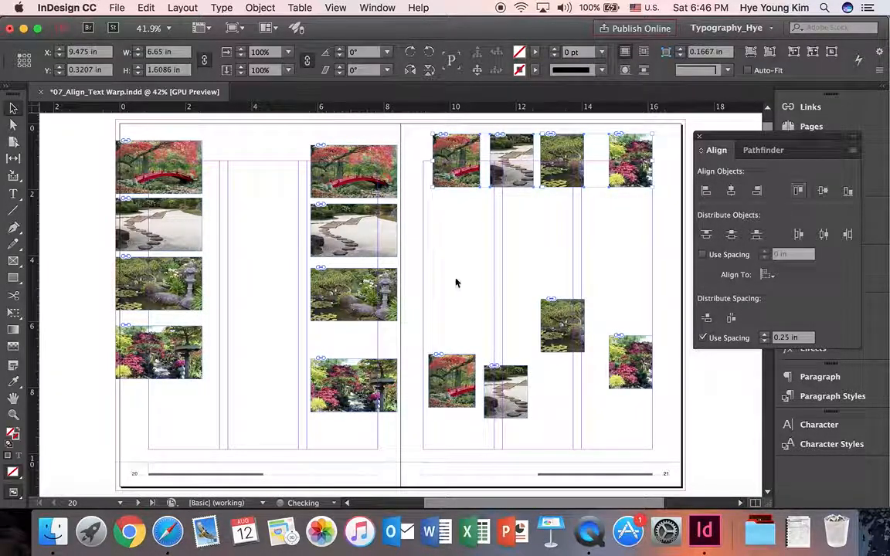
pyautogui.moveTo(421, 300); pyautogui.dragTo(647, 401)
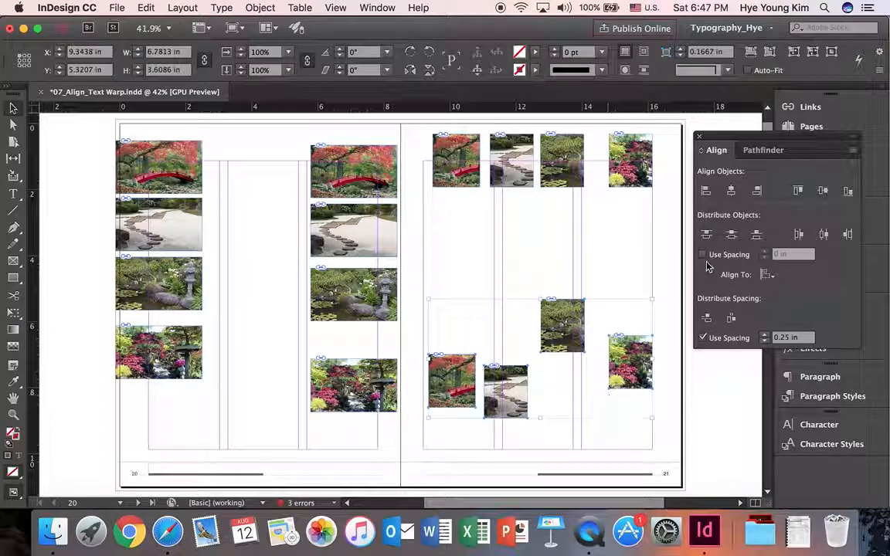
pyautogui.click(848, 193)
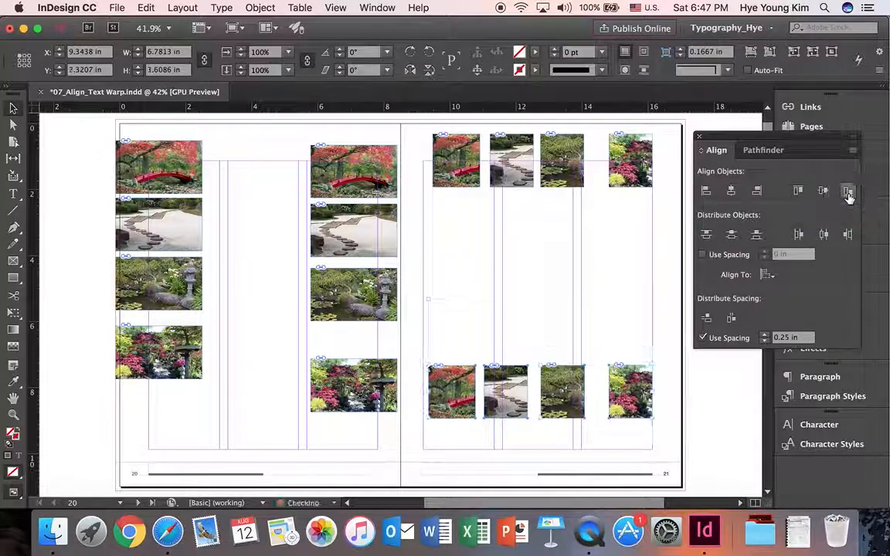
pyautogui.click(584, 292)
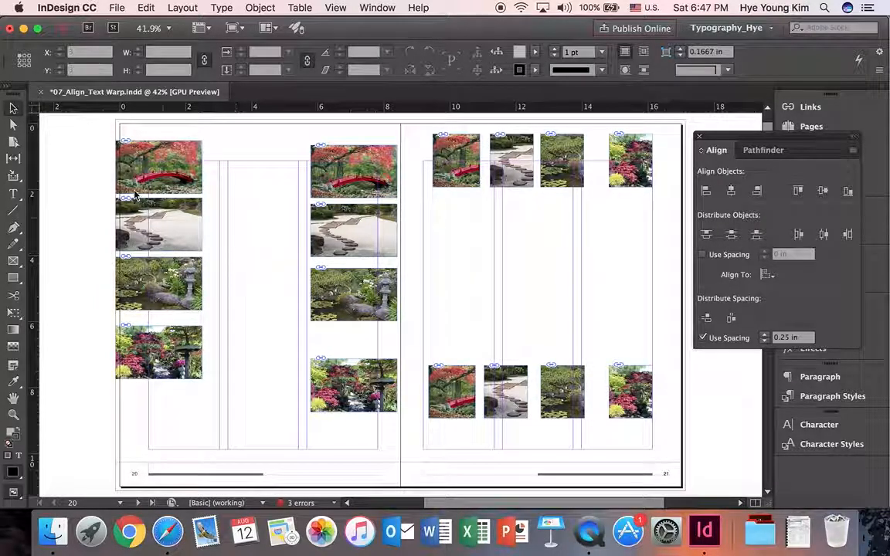
# - Distribute page 20's outer image column by top edges and its inner image column by vertical centers
pyautogui.click(180, 358)
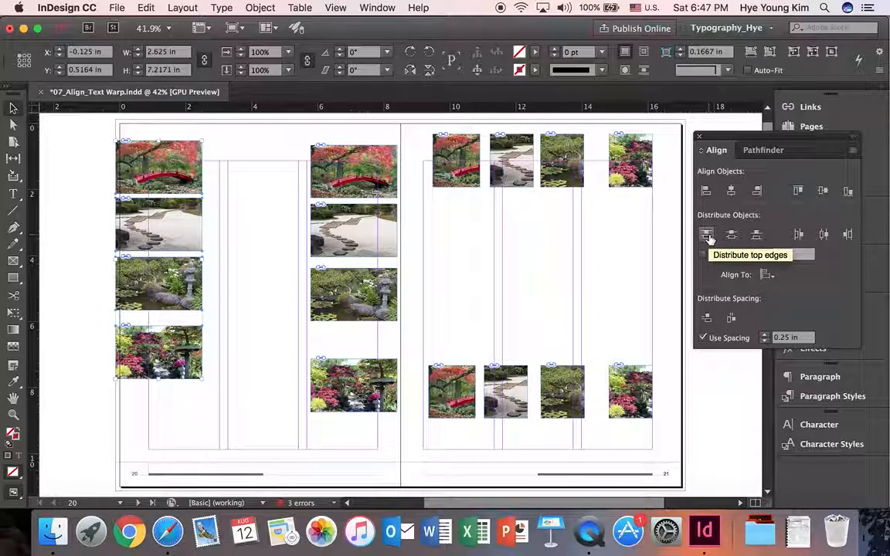
pyautogui.click(707, 235)
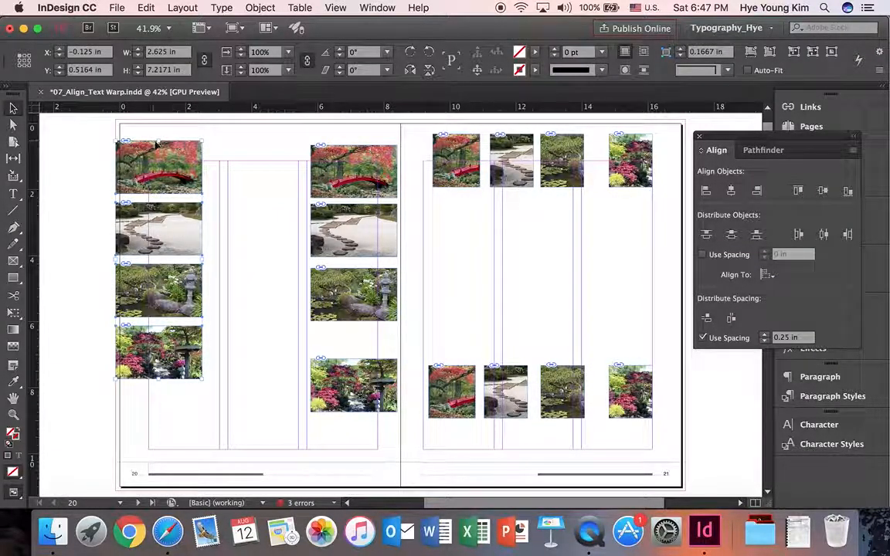
pyautogui.click(358, 241)
pyautogui.moveTo(360, 244); pyautogui.dragTo(374, 382)
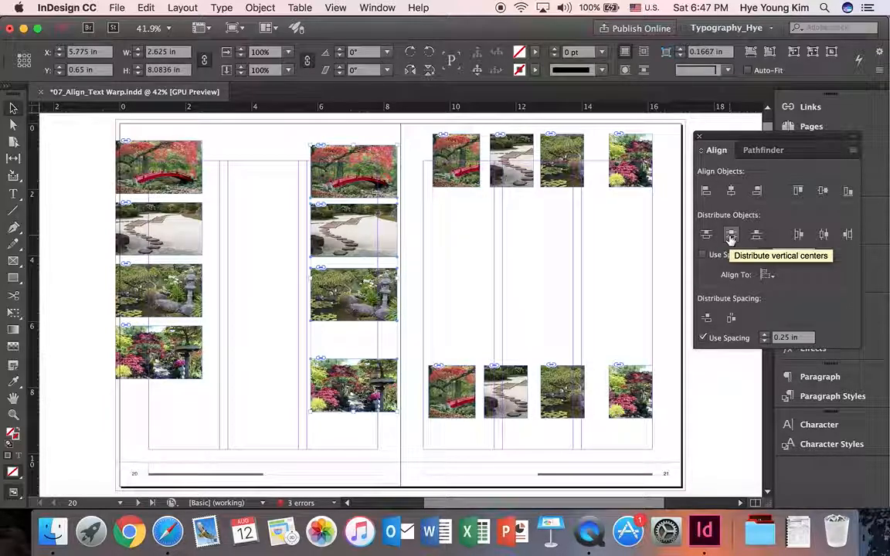
pyautogui.click(731, 239)
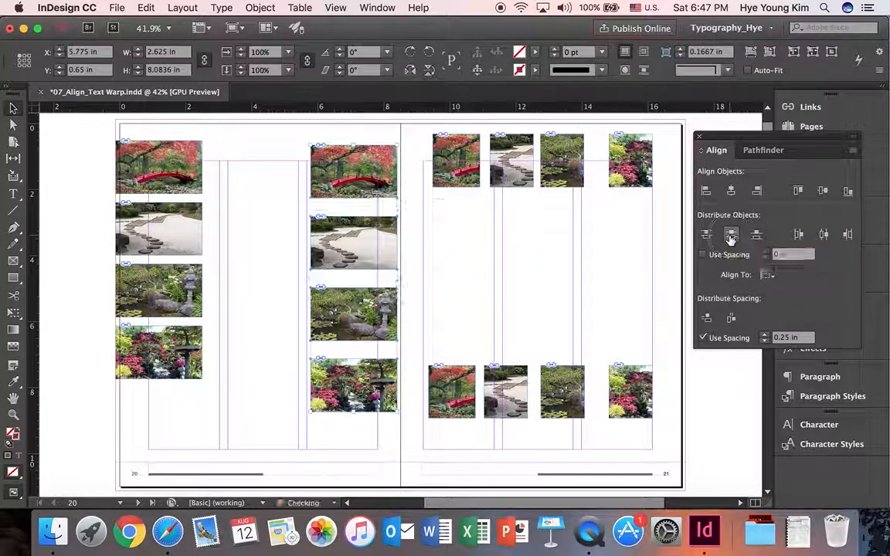
# - Distribute the upper row of four images on page 21 by their left edges
pyautogui.moveTo(417, 146); pyautogui.dragTo(659, 174)
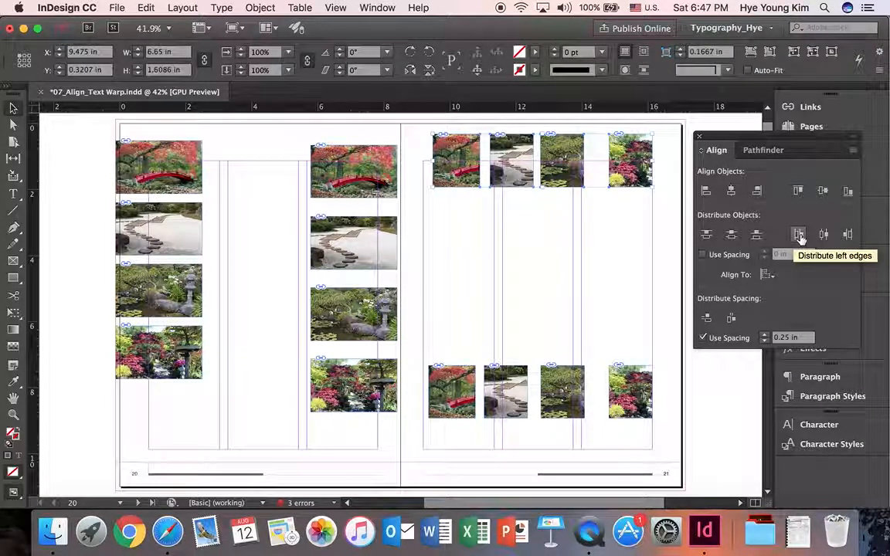
pyautogui.click(800, 235)
pyautogui.click(522, 318)
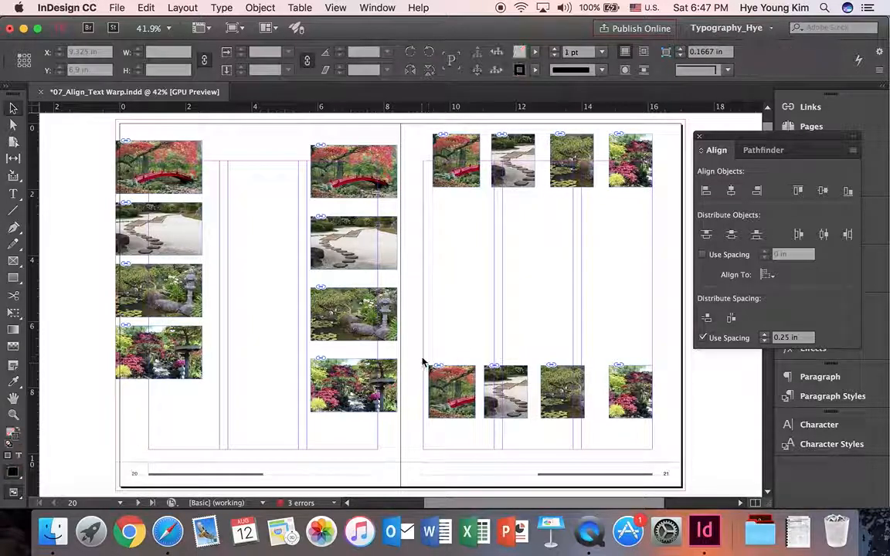
# - Distribute the lower row of four images on page 21 by their right edges
pyautogui.click(497, 337)
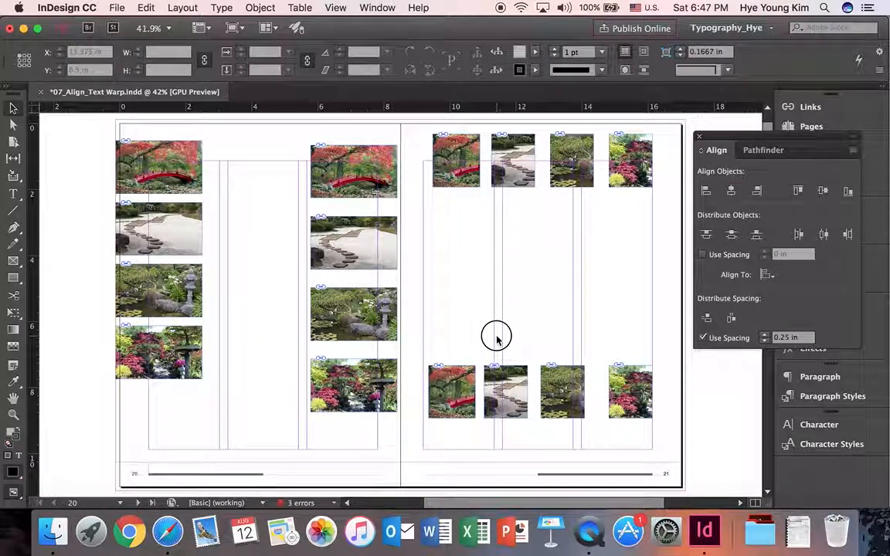
pyautogui.moveTo(646, 393); pyautogui.dragTo(649, 398)
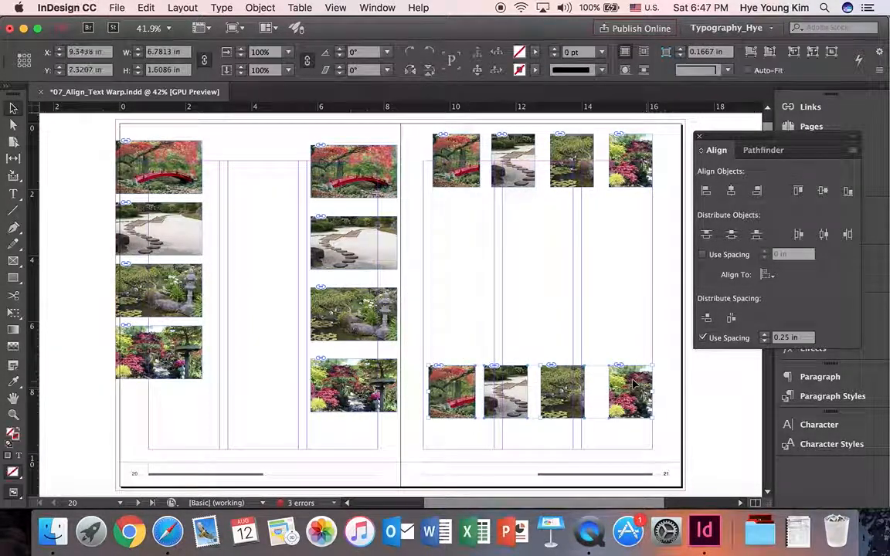
pyautogui.click(849, 235)
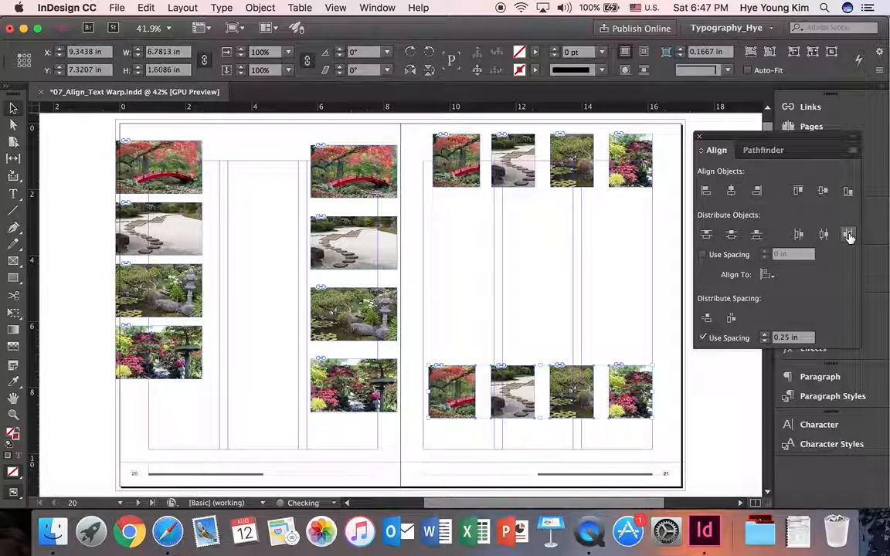
pyautogui.click(570, 264)
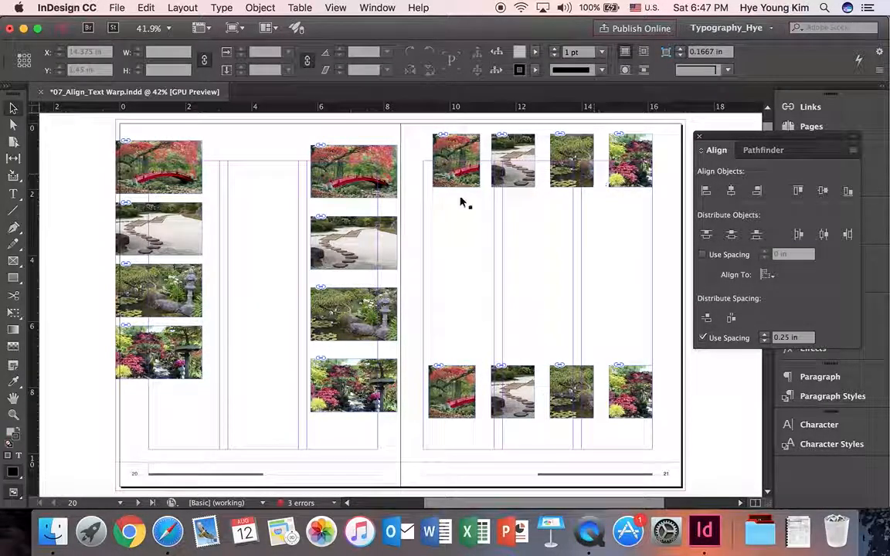
# - Align the left edges of the four images in page 22's outer column and distribute them by top edges
pyautogui.scroll(-10, 277, 254)
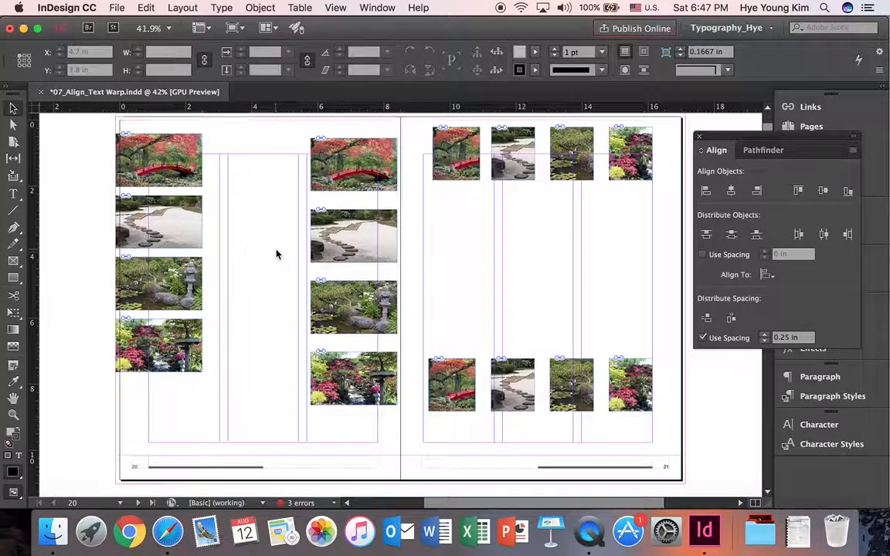
pyautogui.scroll(-5, 277, 255)
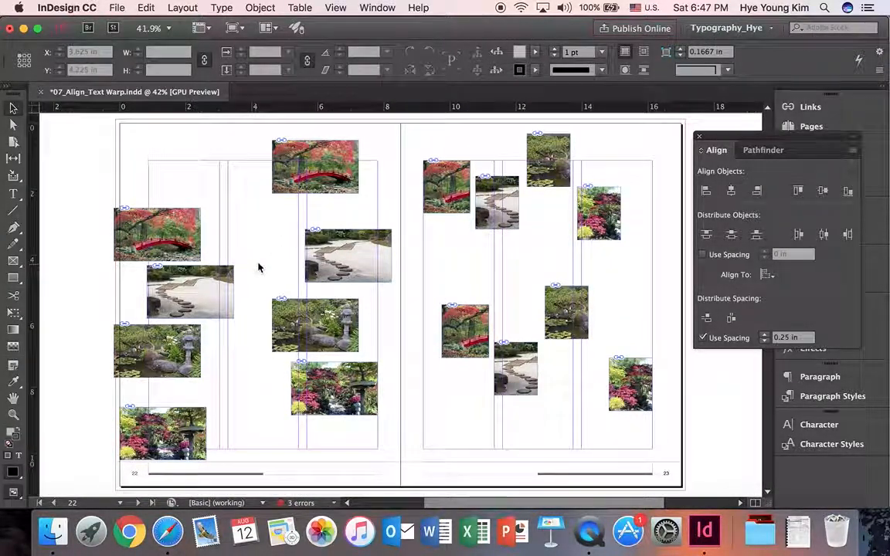
pyautogui.moveTo(101, 236); pyautogui.dragTo(208, 437)
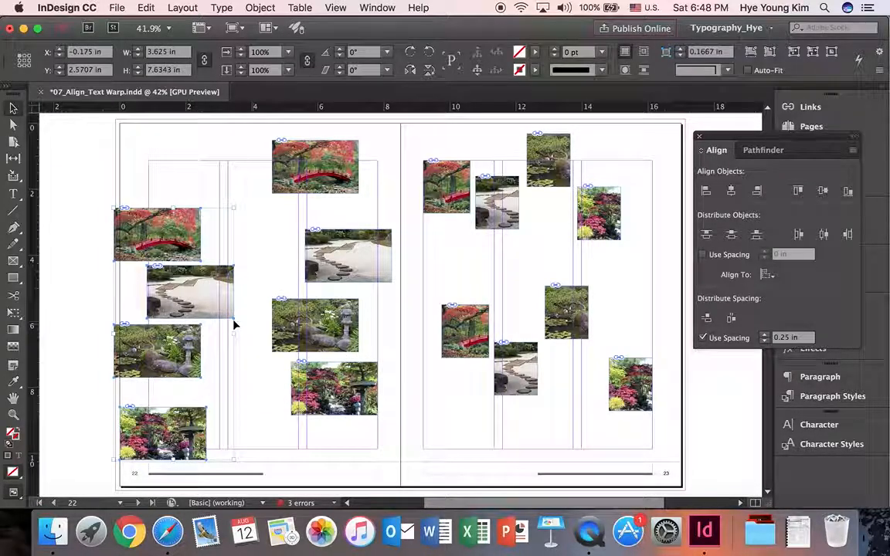
pyautogui.click(705, 191)
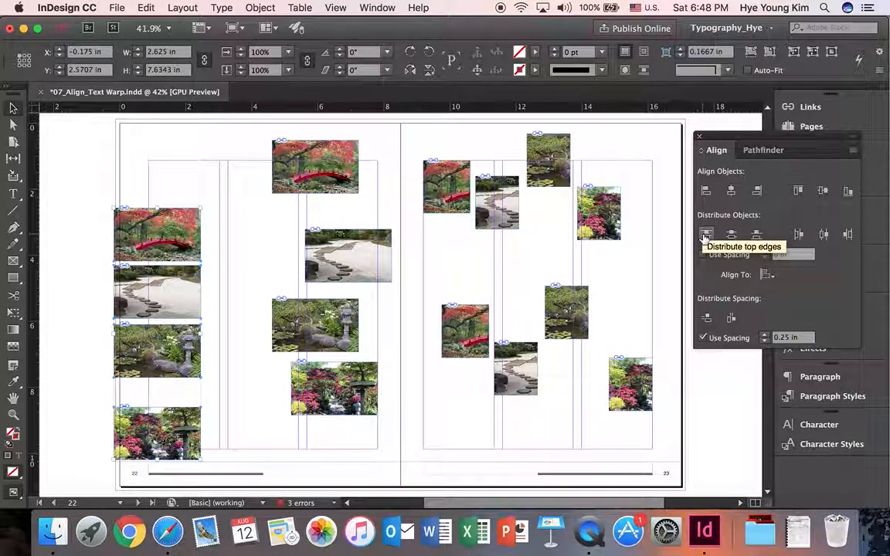
pyautogui.click(706, 235)
# - Align the right edges of the four images in page 22's inner column and distribute them by bottom edges
pyautogui.moveTo(262, 162); pyautogui.dragTo(365, 392)
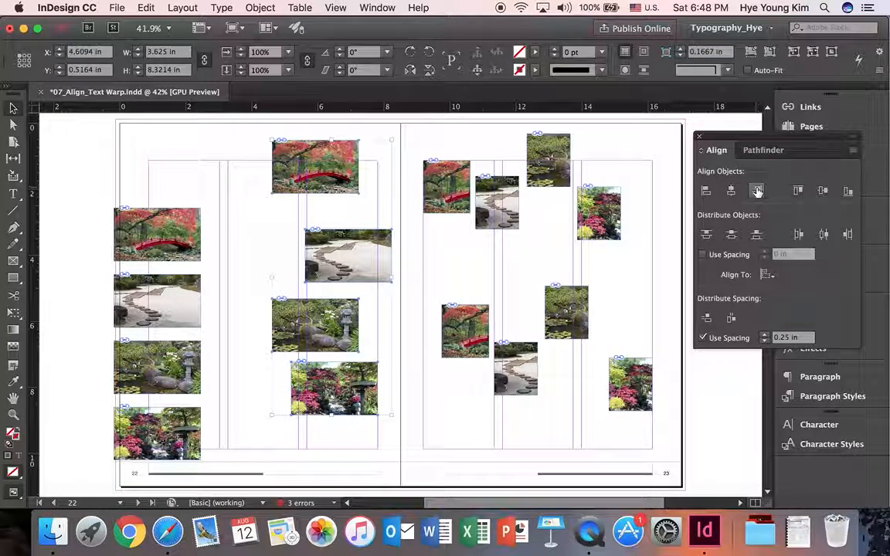
pyautogui.click(757, 191)
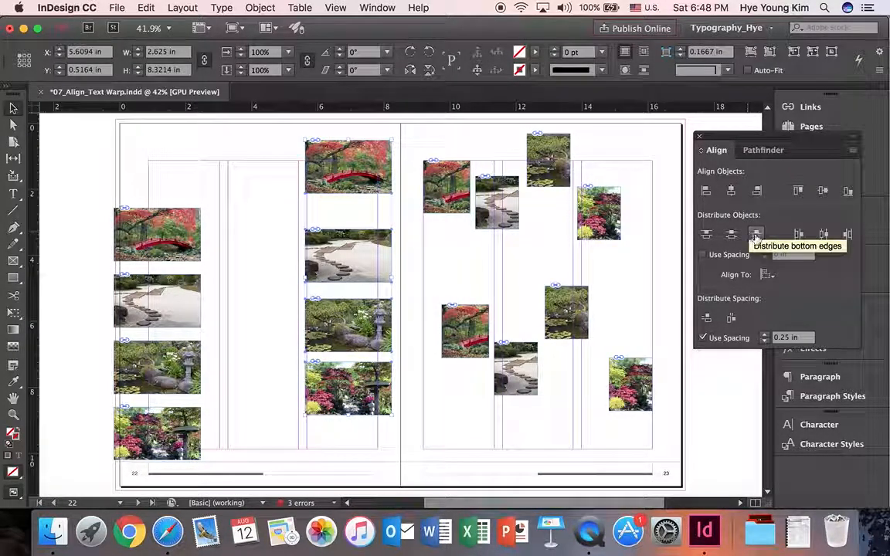
pyautogui.click(757, 235)
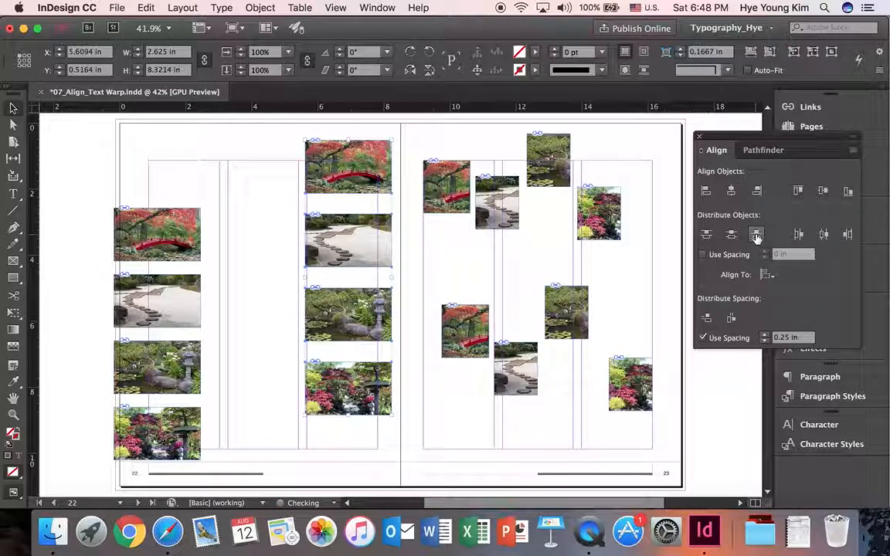
# - Align the top edges of the upper row of four images on page 23 and distribute them by left edges
pyautogui.moveTo(423, 134); pyautogui.dragTo(611, 246)
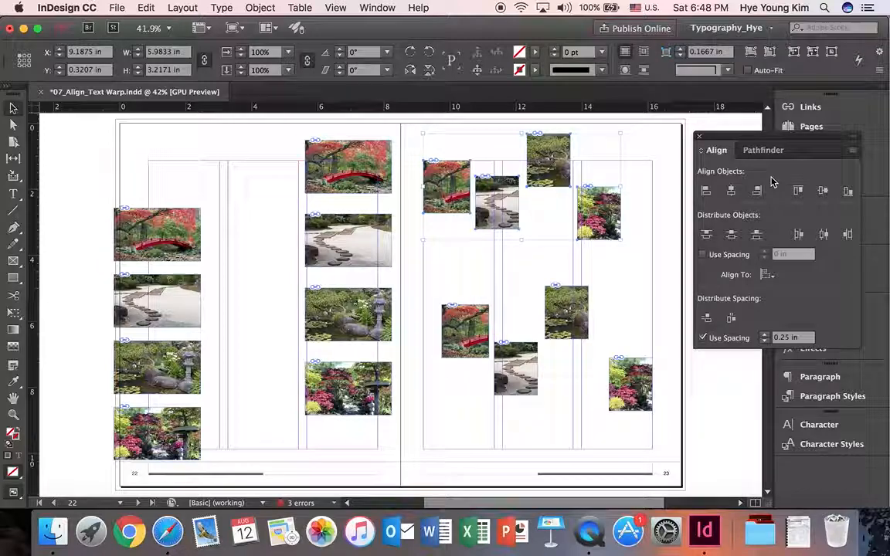
pyautogui.click(798, 190)
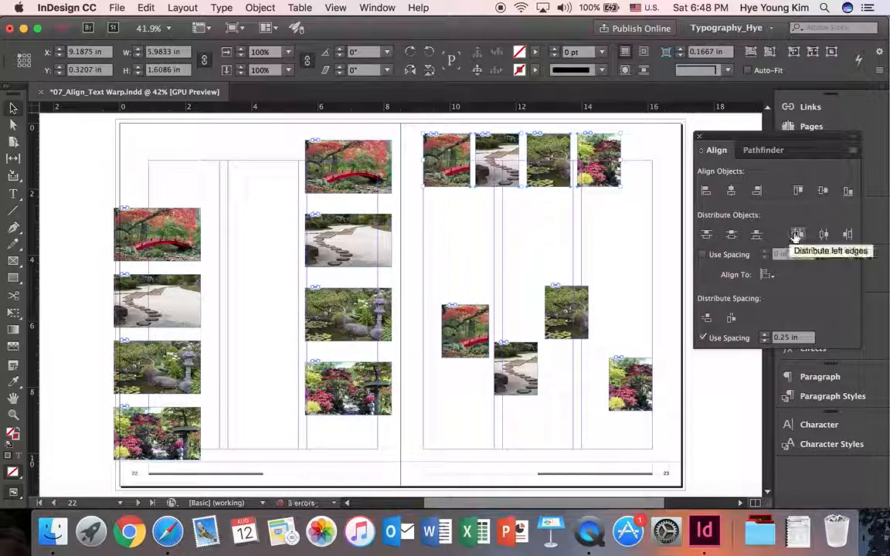
pyautogui.click(798, 235)
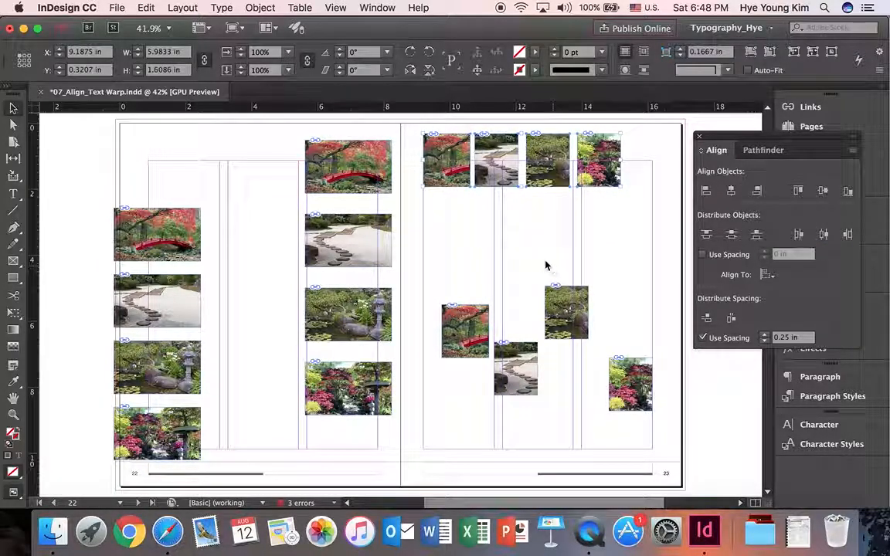
# - Align the bottom edges of the lower row of four images on page 23 and distribute them by right edges
pyautogui.moveTo(436, 278); pyautogui.dragTo(628, 393)
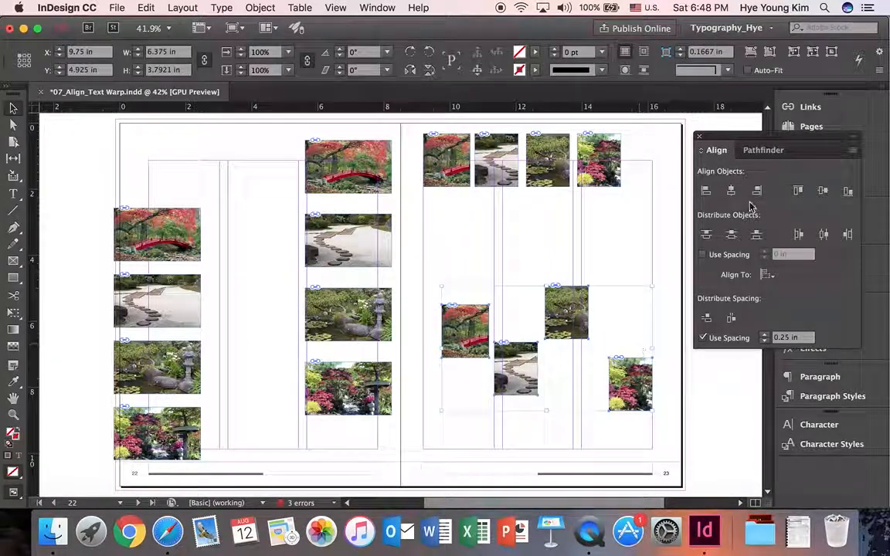
pyautogui.click(848, 192)
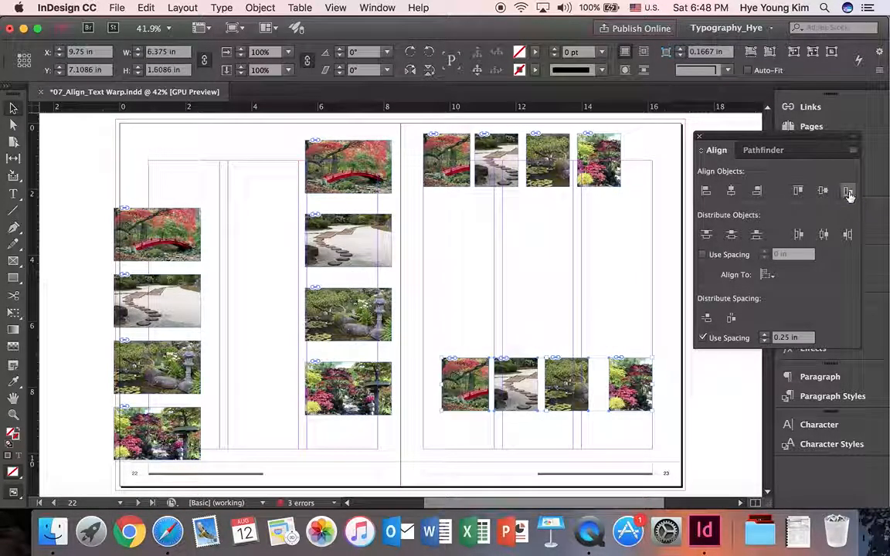
pyautogui.click(848, 236)
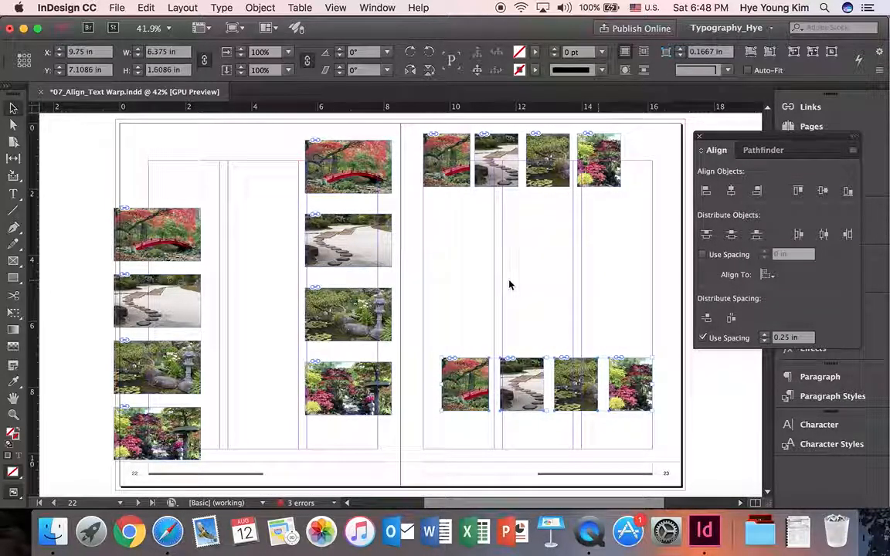
# - Distribute page 22's inner image column by bottom edges using a fixed spacing of 0.375 in
pyautogui.moveTo(280, 170); pyautogui.dragTo(368, 389)
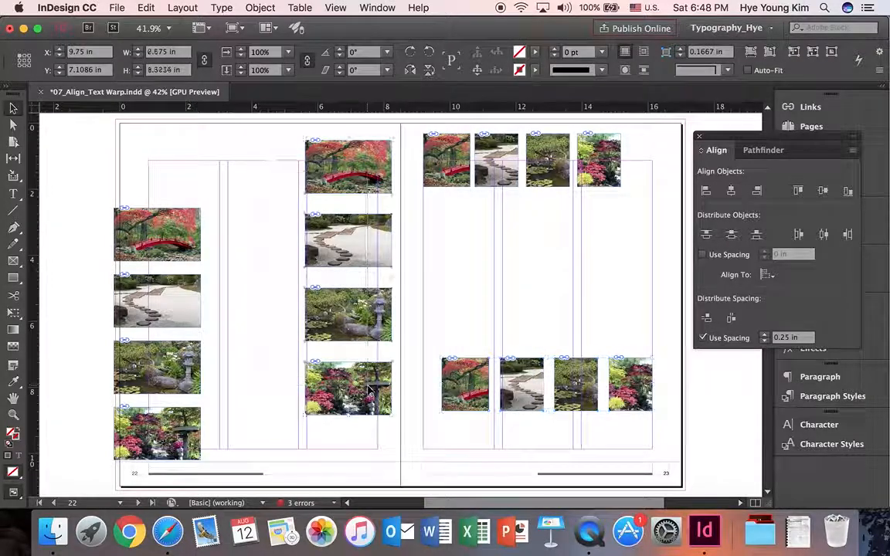
pyautogui.click(703, 254)
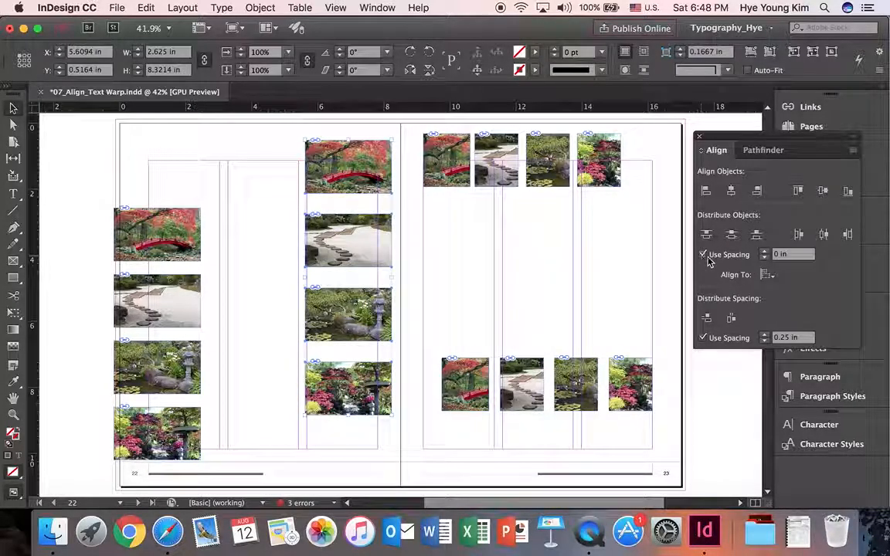
pyautogui.click(765, 251)
pyautogui.click(765, 252)
pyautogui.click(765, 252)
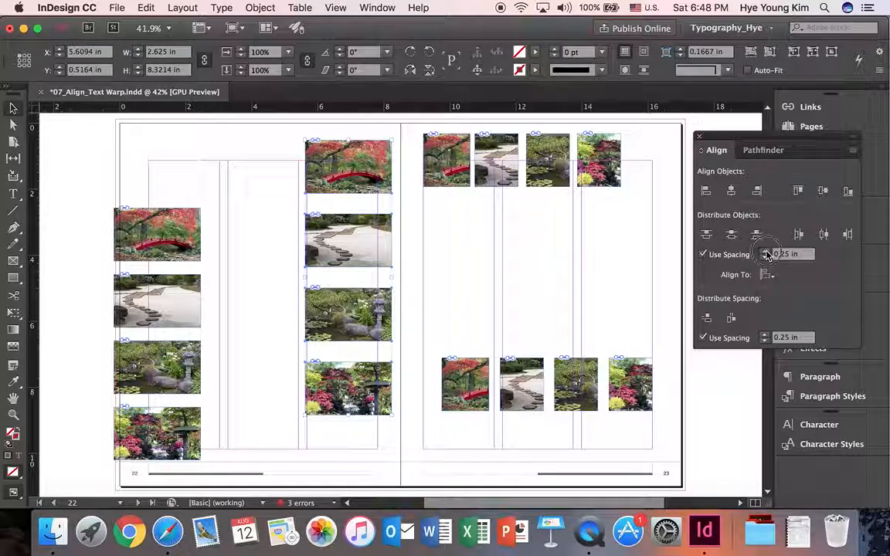
pyautogui.click(765, 252)
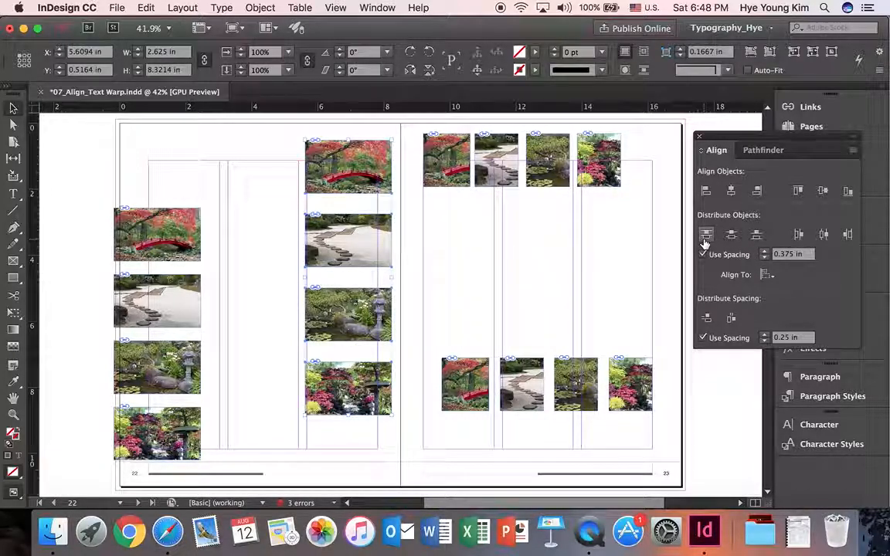
pyautogui.click(756, 235)
# - Increase the fixed spacing to 1.0625 in and distribute page 22's inner image column by bottom edges again
pyautogui.click(765, 251)
pyautogui.click(765, 252)
pyautogui.click(765, 251)
pyautogui.click(765, 251)
pyautogui.click(765, 251)
pyautogui.click(765, 251)
pyautogui.click(765, 252)
pyautogui.click(765, 251)
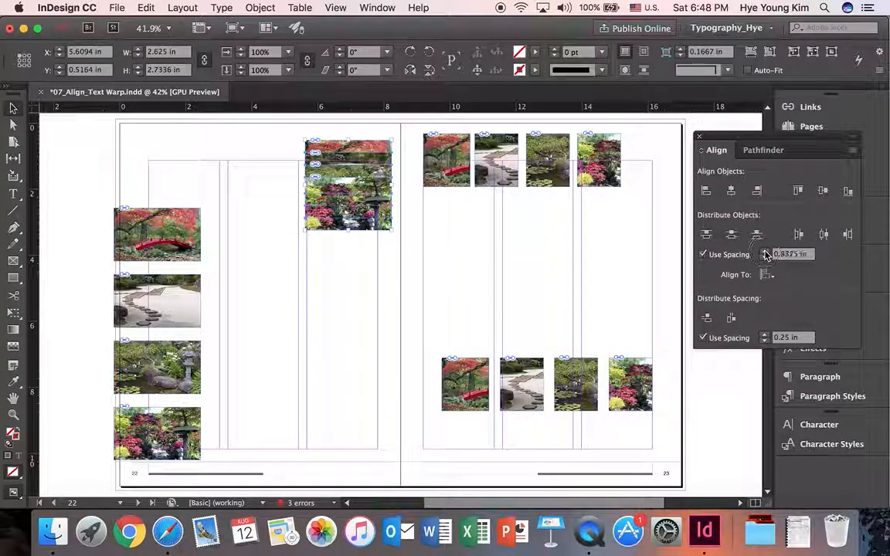
pyautogui.click(756, 235)
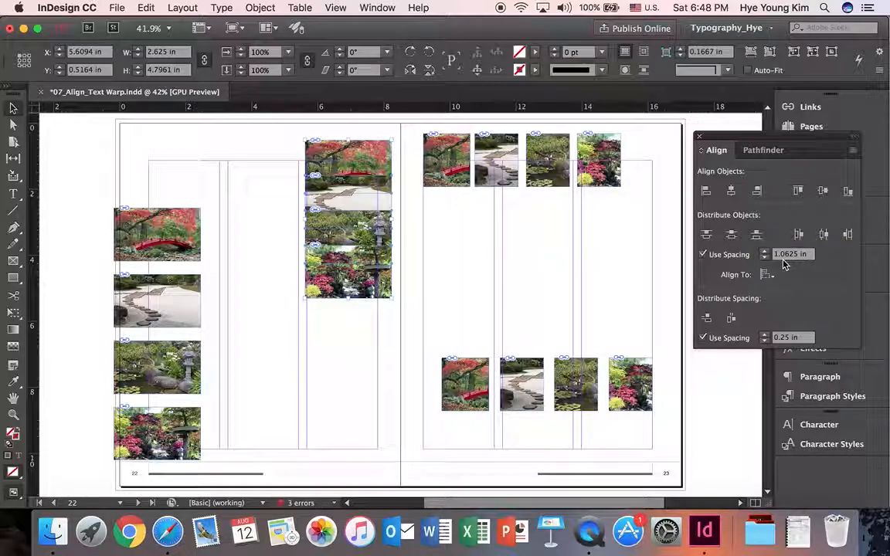
# - Set the fixed spacing to 3 in and distribute page 22's inner image column by bottom edges
pyautogui.write('3')
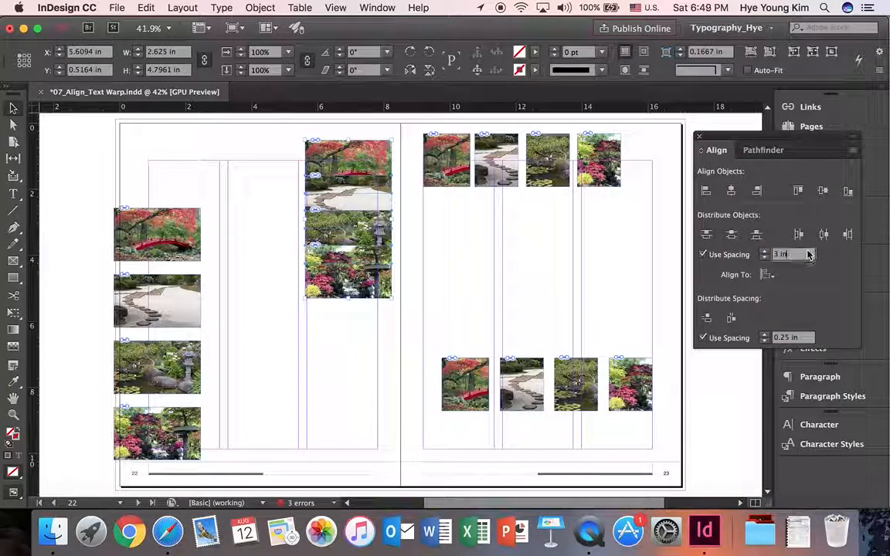
pyautogui.click(755, 235)
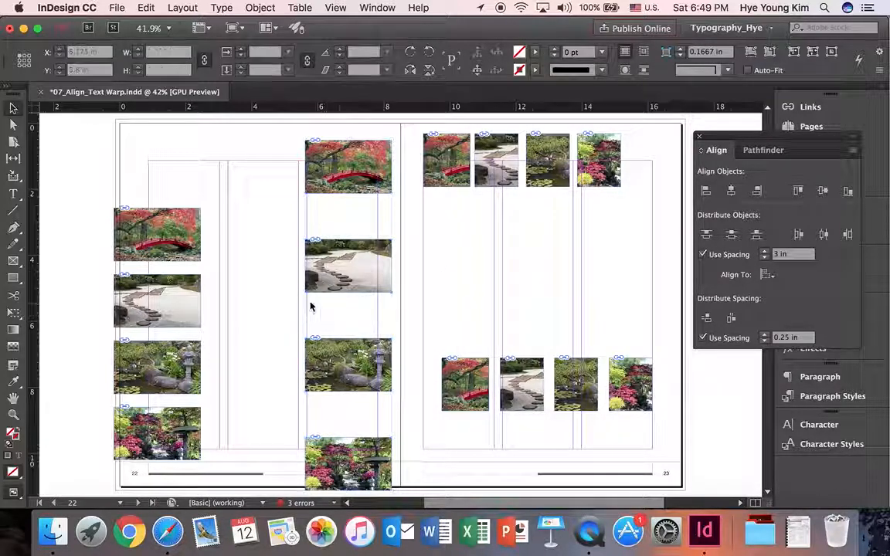
# - Move the lower three images of page 22's inner column up, right-align the column and redistribute it by bottom edges with 3 in spacing
pyautogui.moveTo(348, 265); pyautogui.dragTo(345, 233)
pyautogui.moveTo(380, 387); pyautogui.dragTo(377, 330)
pyautogui.moveTo(364, 461); pyautogui.dragTo(355, 417)
pyautogui.moveTo(283, 163); pyautogui.dragTo(366, 411)
pyautogui.click(759, 192)
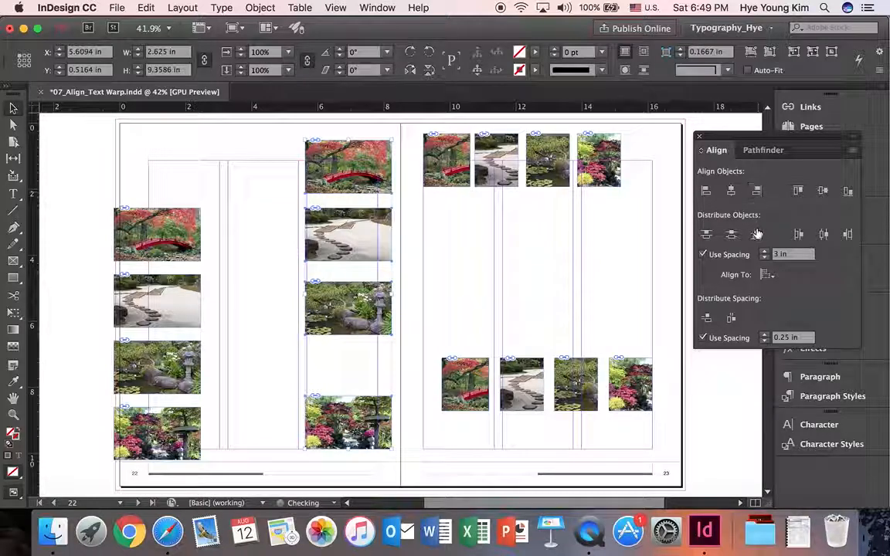
pyautogui.click(757, 234)
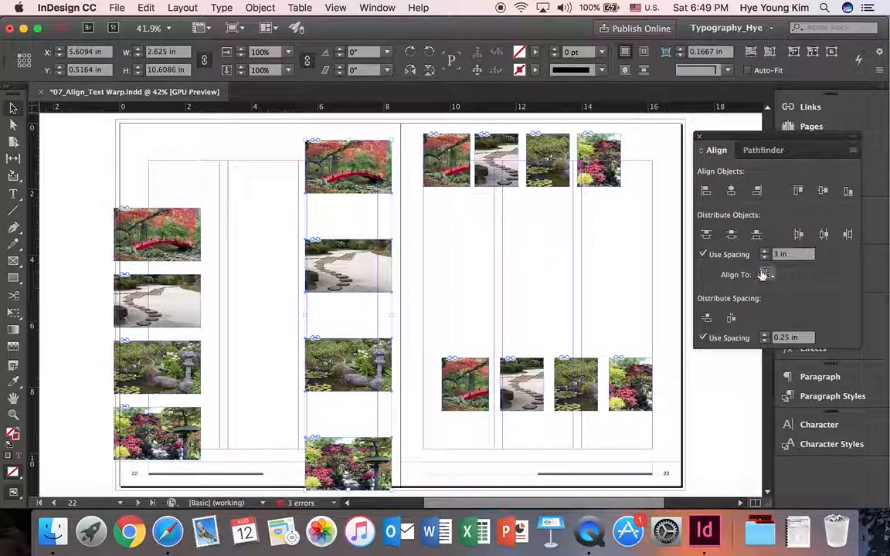
# - Turn off the fixed distribution spacing and move the lower three images of page 22's inner column up, closer together
pyautogui.click(703, 254)
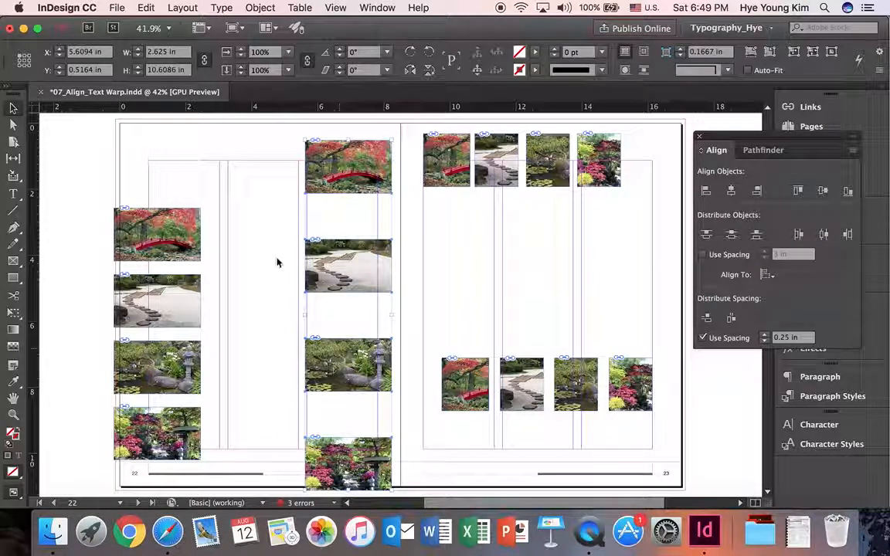
pyautogui.moveTo(286, 253); pyautogui.dragTo(307, 378)
pyautogui.moveTo(354, 319); pyautogui.dragTo(355, 317)
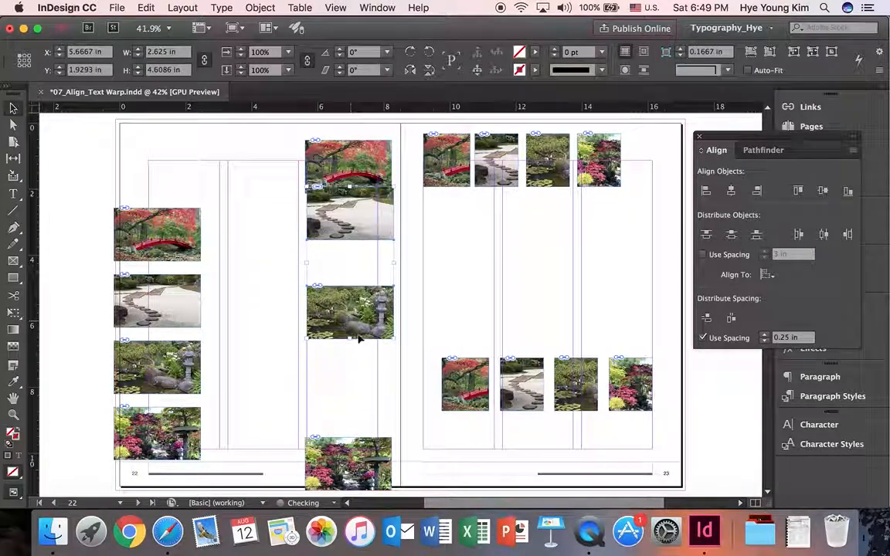
pyautogui.moveTo(356, 461); pyautogui.dragTo(358, 378)
pyautogui.moveTo(368, 220); pyautogui.dragTo(367, 256)
pyautogui.click(294, 325)
pyautogui.moveTo(293, 326); pyautogui.dragTo(283, 322)
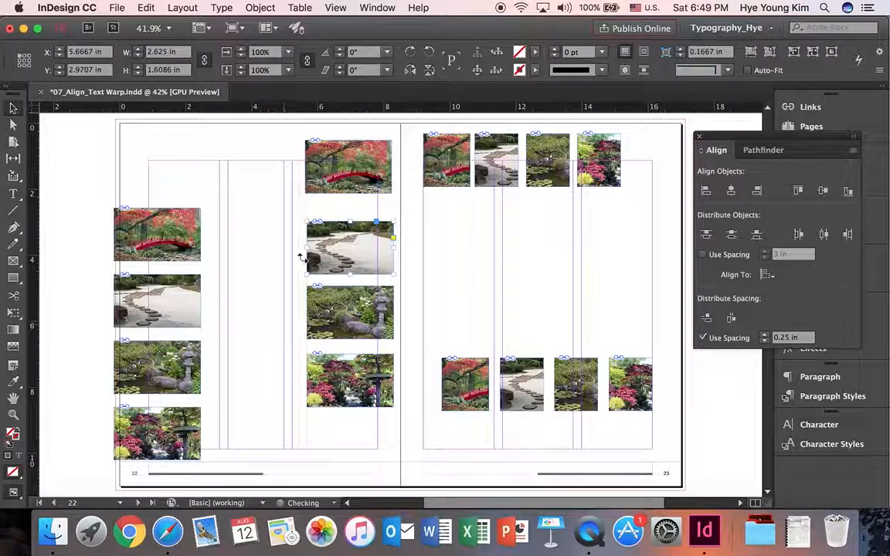
# - Distribute the four images of page 22's inner column by bottom edges without fixed spacing and deselect them
pyautogui.moveTo(260, 159); pyautogui.dragTo(348, 391)
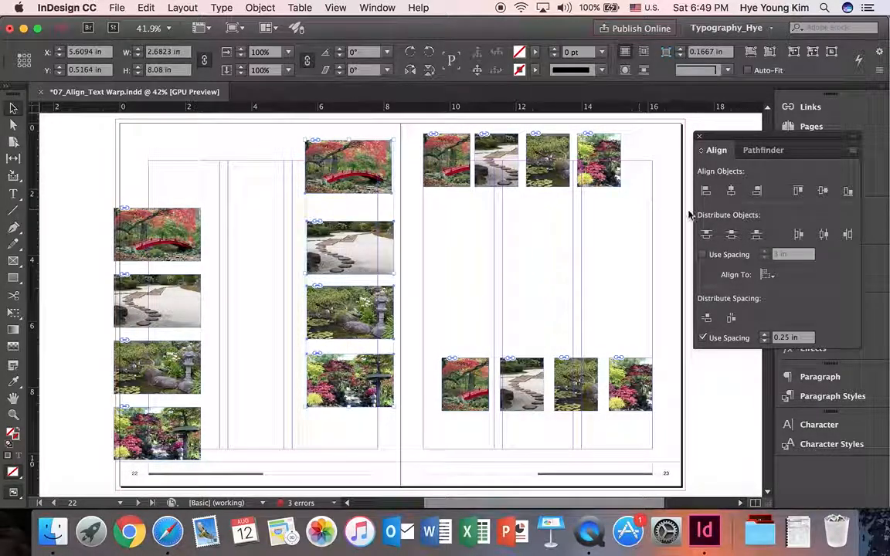
pyautogui.click(757, 234)
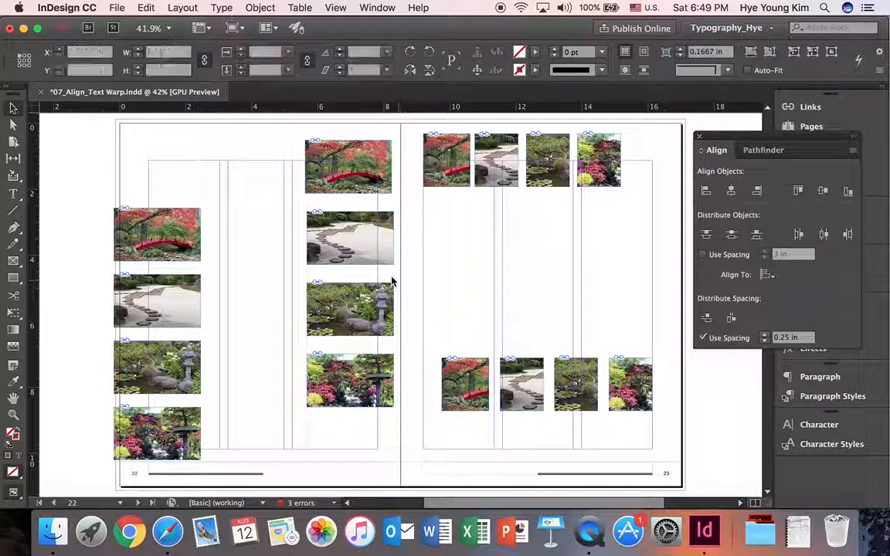
pyautogui.click(533, 279)
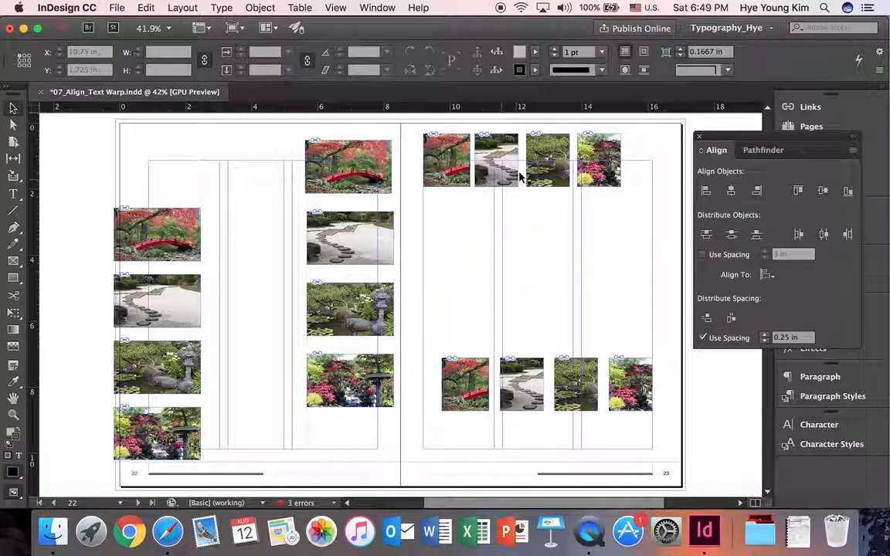
# - Align the left edges of the four images on page 25 and distribute them by top edges
pyautogui.scroll(-6, 462, 262)
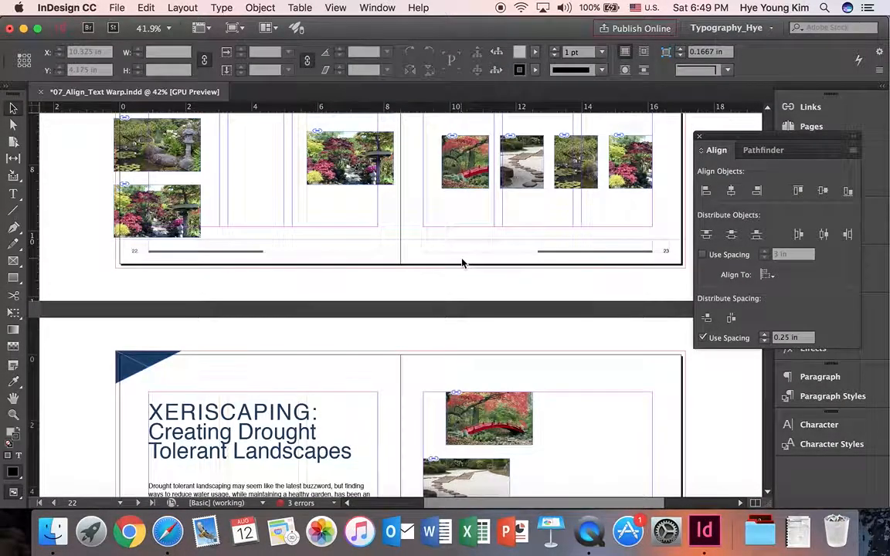
pyautogui.scroll(-5, 462, 261)
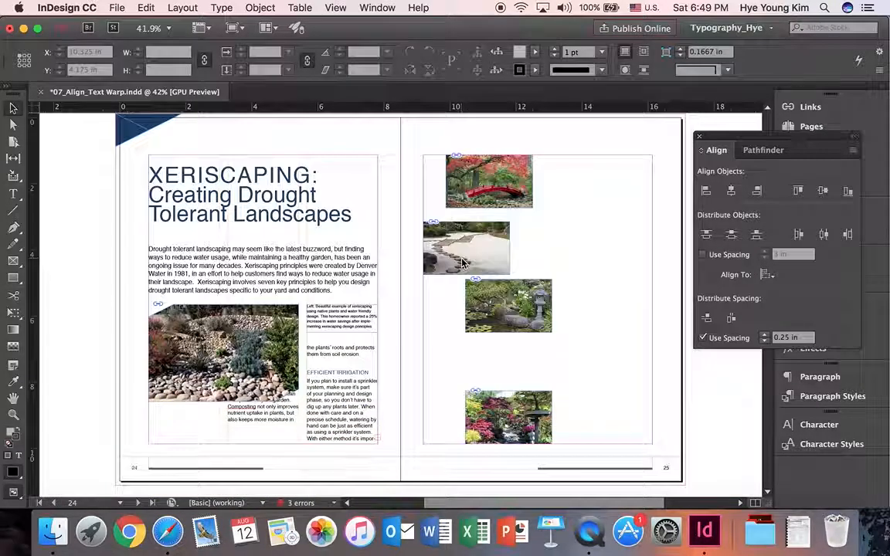
pyautogui.moveTo(415, 176); pyautogui.dragTo(492, 402)
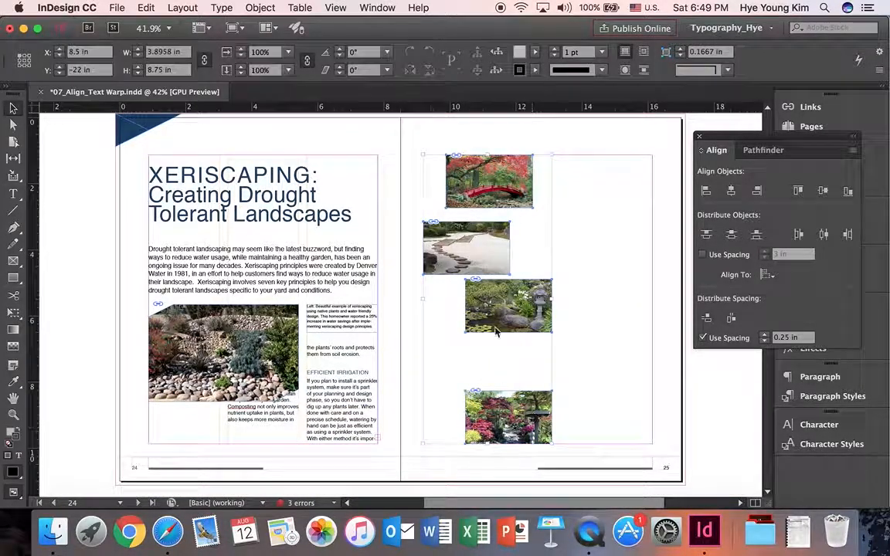
pyautogui.click(561, 218)
pyautogui.moveTo(410, 171); pyautogui.dragTo(495, 427)
pyautogui.click(706, 192)
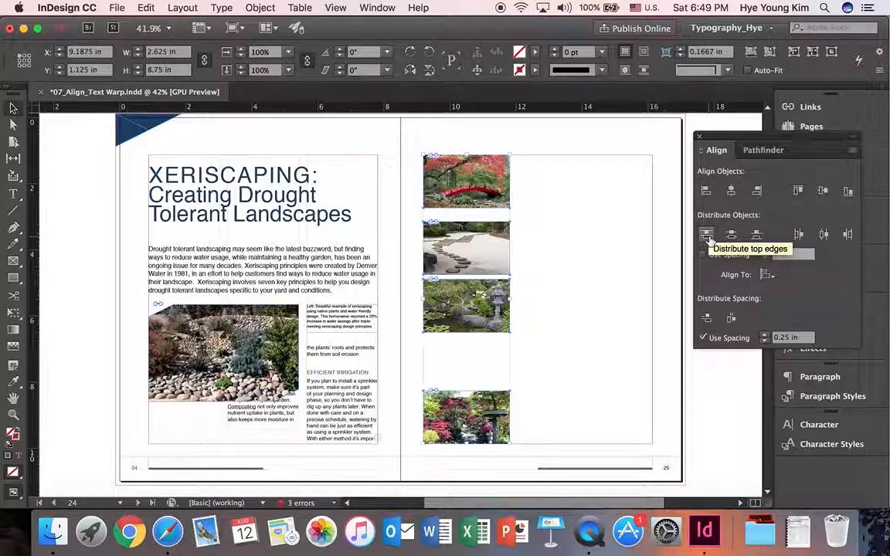
pyautogui.click(706, 235)
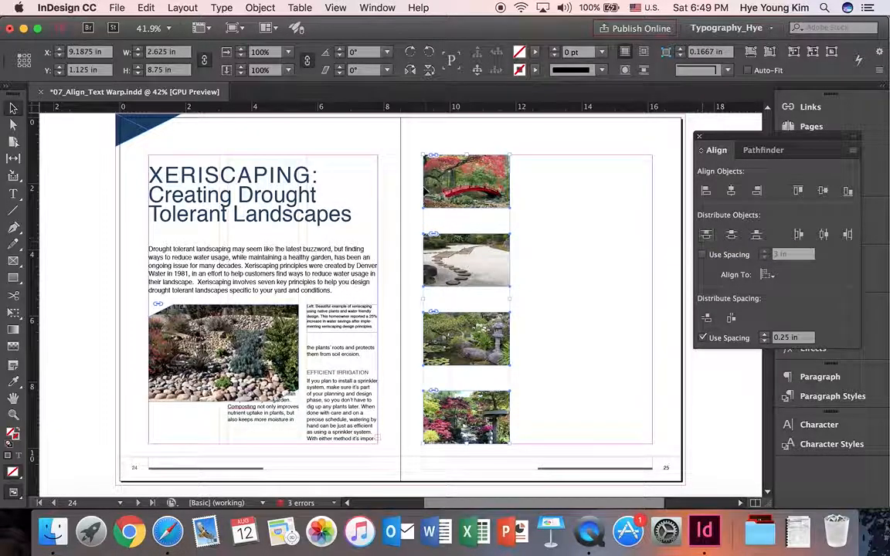
pyautogui.click(557, 226)
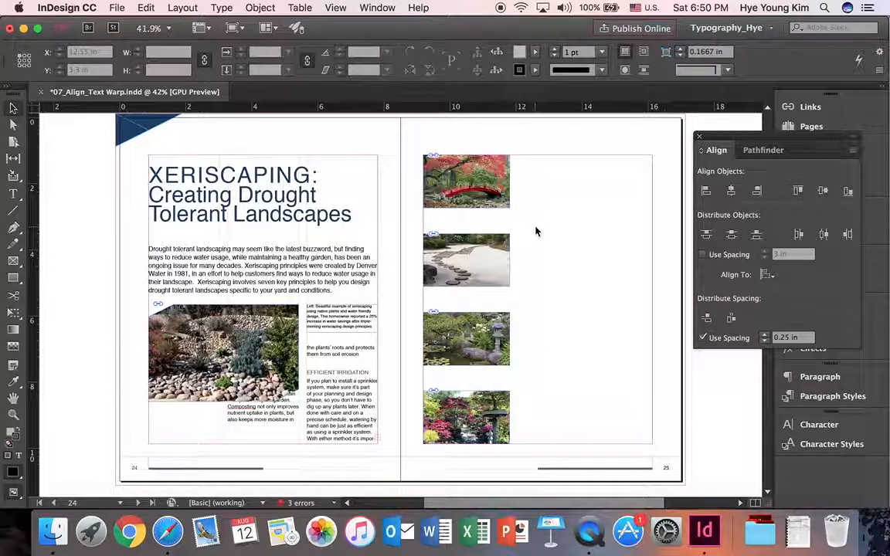
# - Zoom in to 75% on page 24's rock garden photo and surrounding text, and put away the alignment controls
pyautogui.click(14, 417)
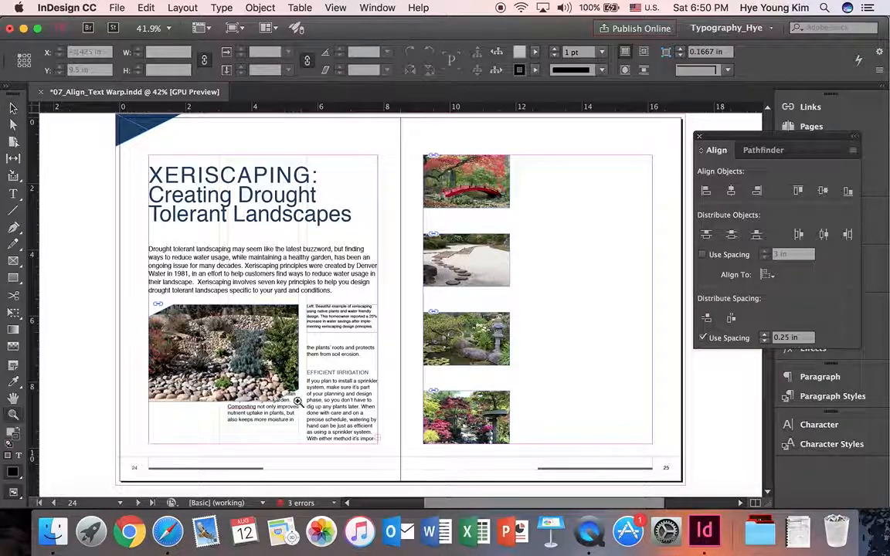
pyautogui.click(263, 369)
pyautogui.click(363, 311)
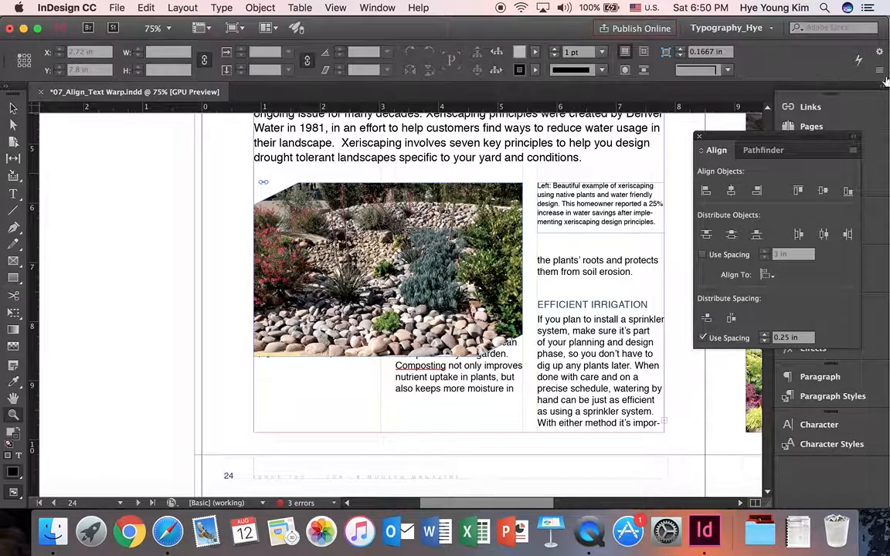
pyautogui.click(701, 139)
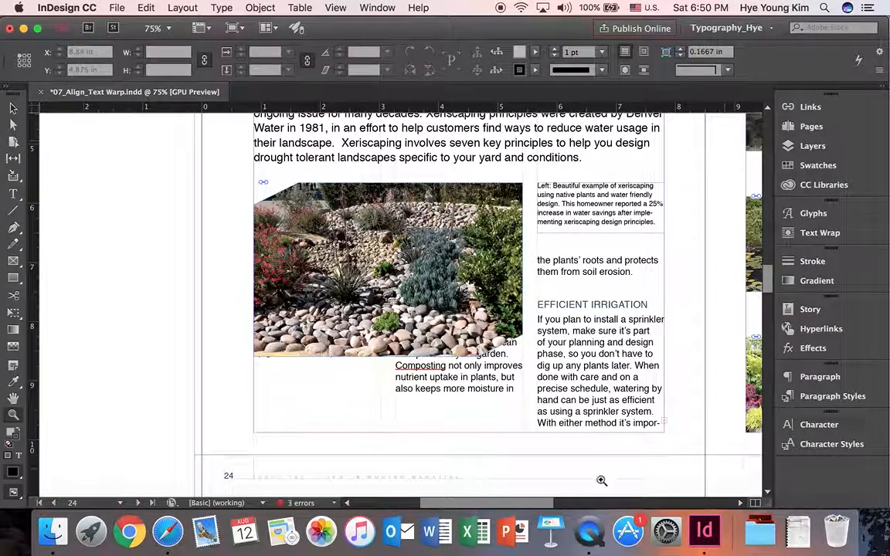
pyautogui.moveTo(539, 503); pyautogui.dragTo(568, 504)
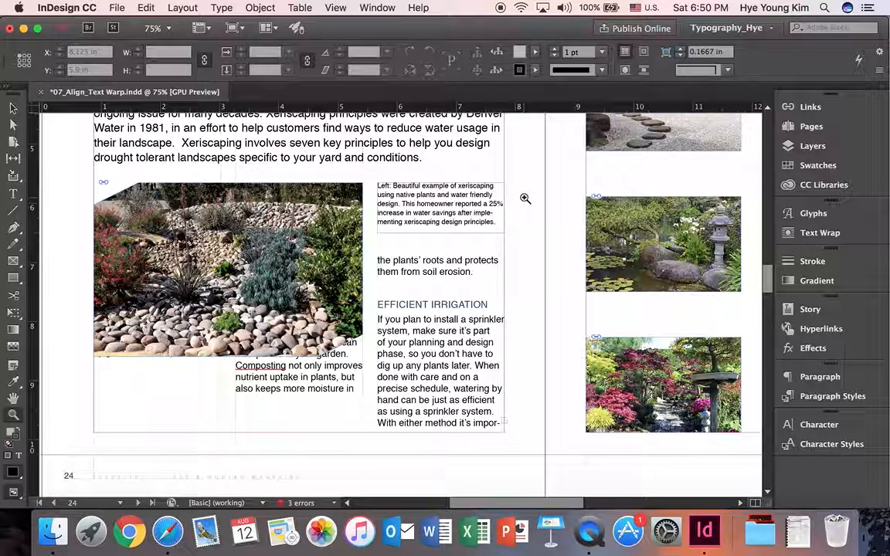
# - Show the Text Wrap settings and wrap the text around the bounding box of page 24's rock garden photo
pyautogui.click(816, 234)
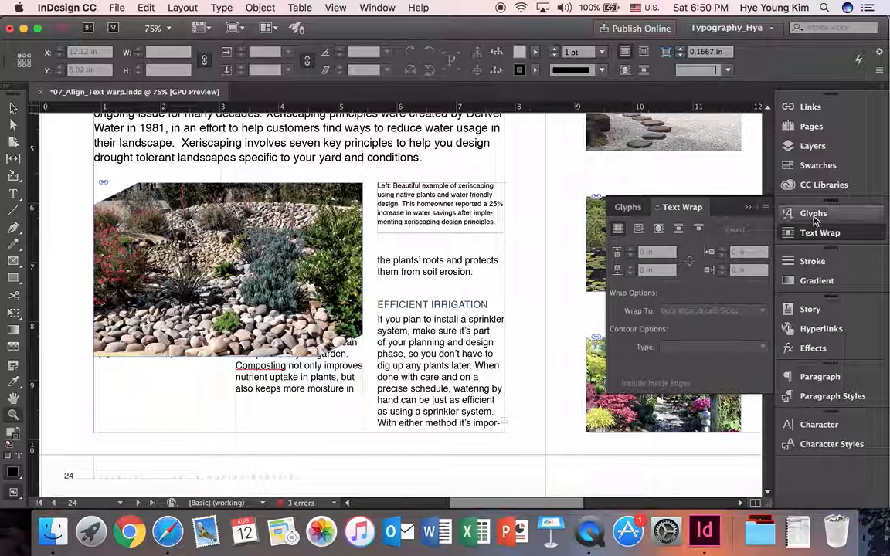
pyautogui.click(816, 233)
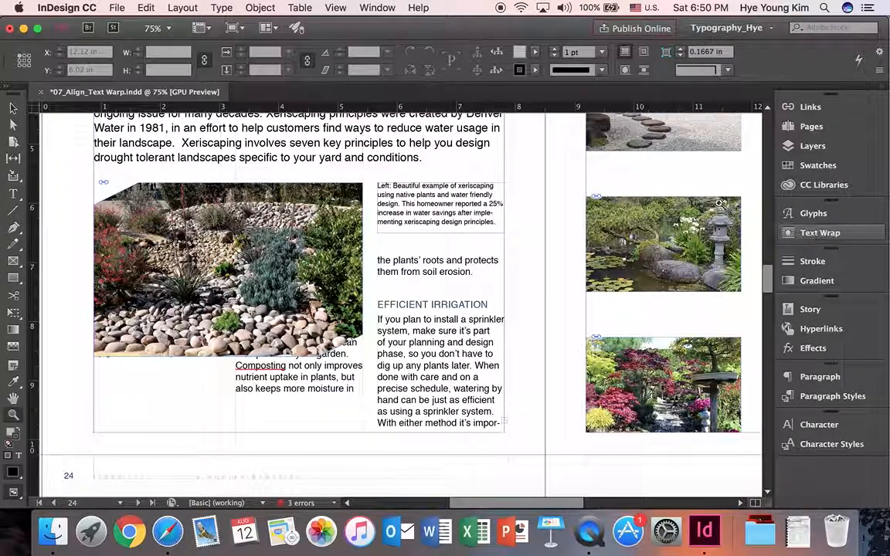
pyautogui.click(377, 7)
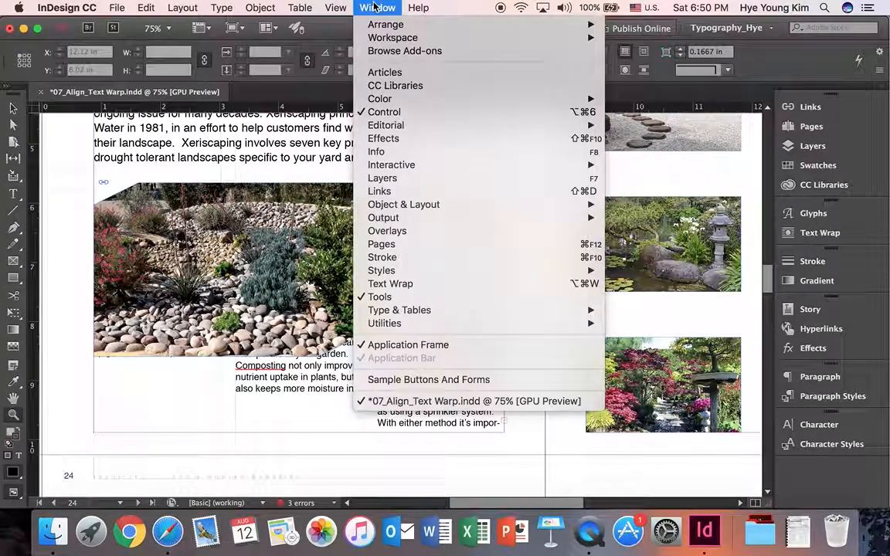
pyautogui.click(434, 286)
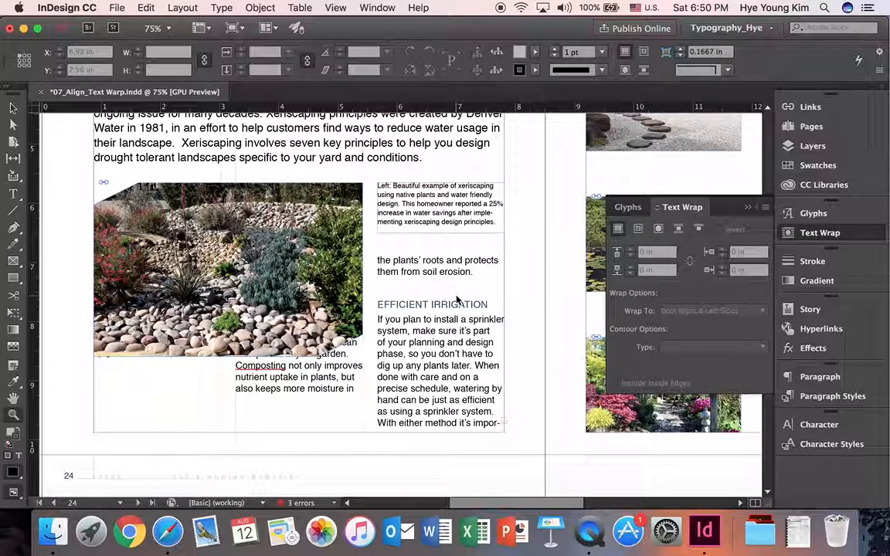
pyautogui.click(13, 108)
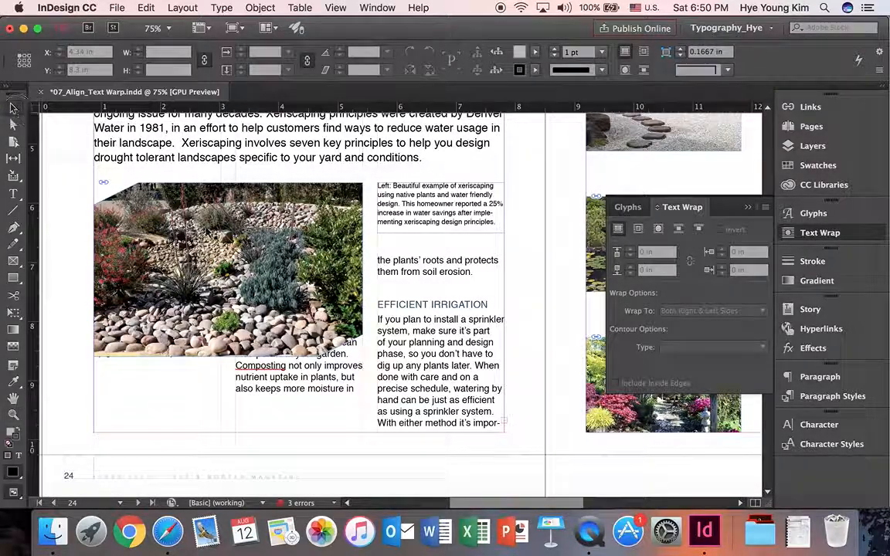
pyautogui.click(304, 311)
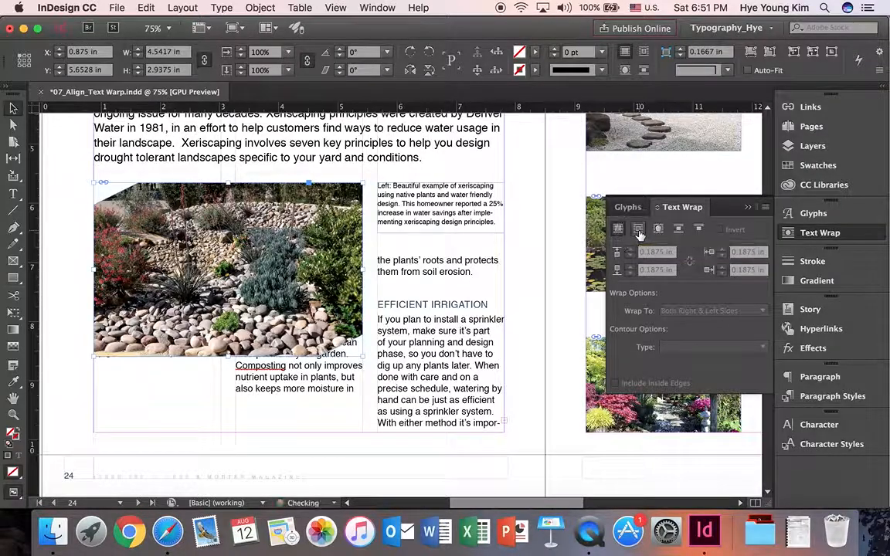
pyautogui.click(638, 231)
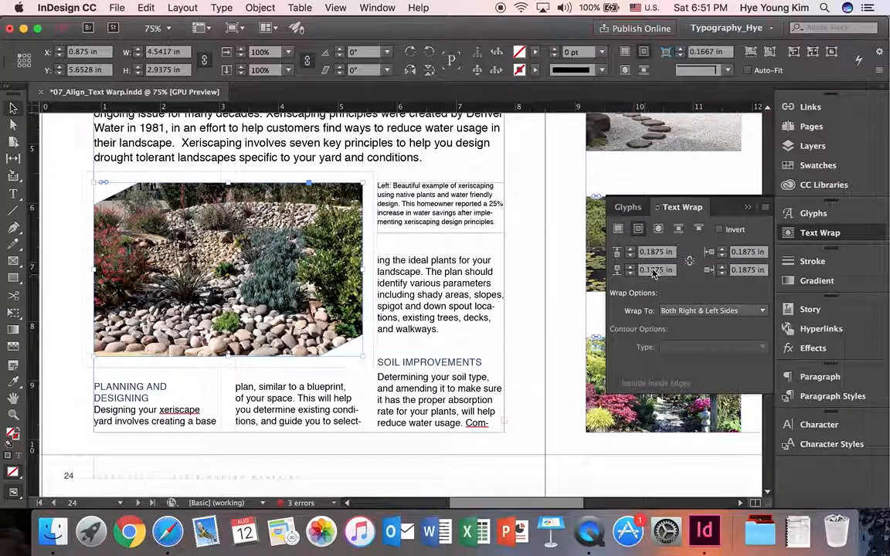
# - Link the rock garden photo's text wrap offsets and set them to 0.125 in on all four sides
pyautogui.click(631, 256)
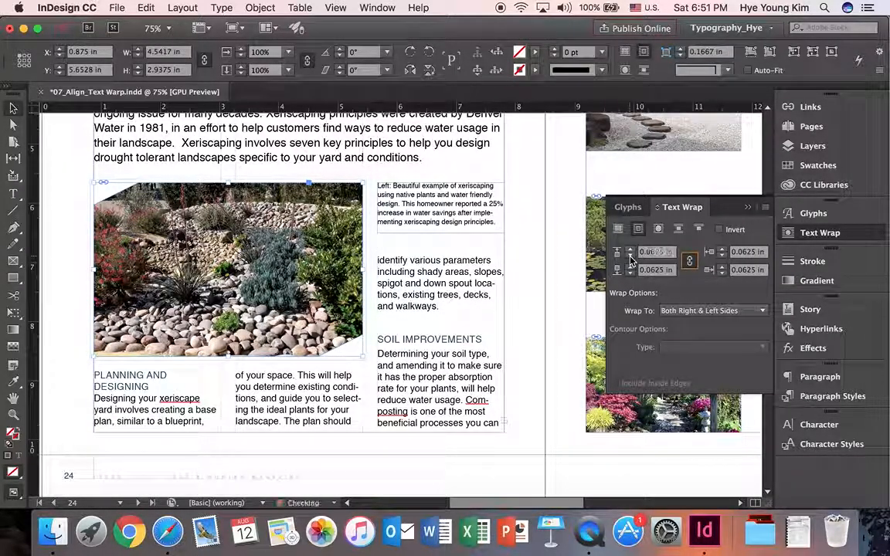
pyautogui.click(632, 250)
pyautogui.click(632, 249)
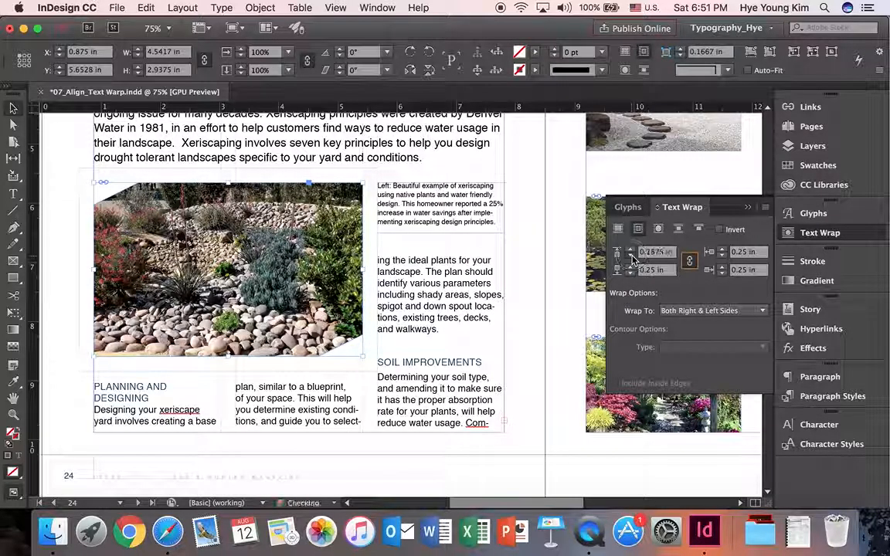
pyautogui.click(631, 258)
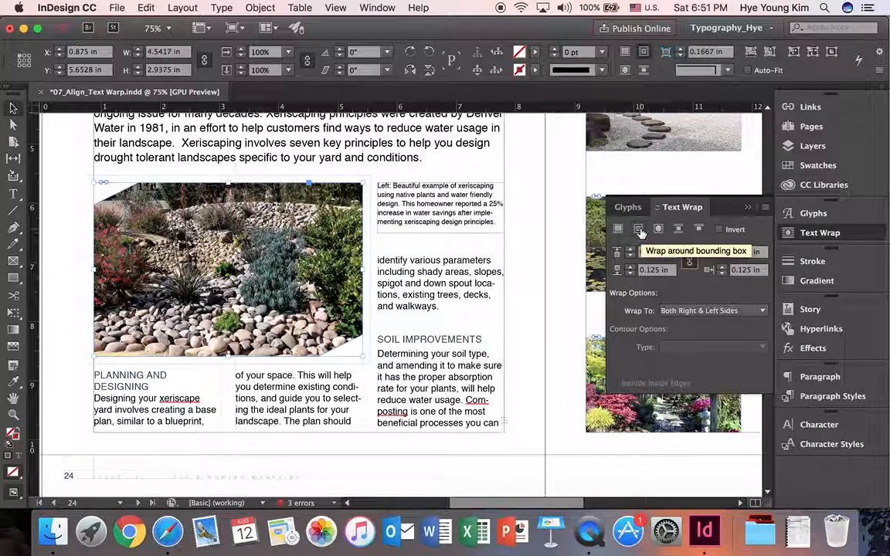
# - Go to page 27 and zoom in to 75% on the leaf photo and its surrounding text
pyautogui.scroll(-10, 477, 238)
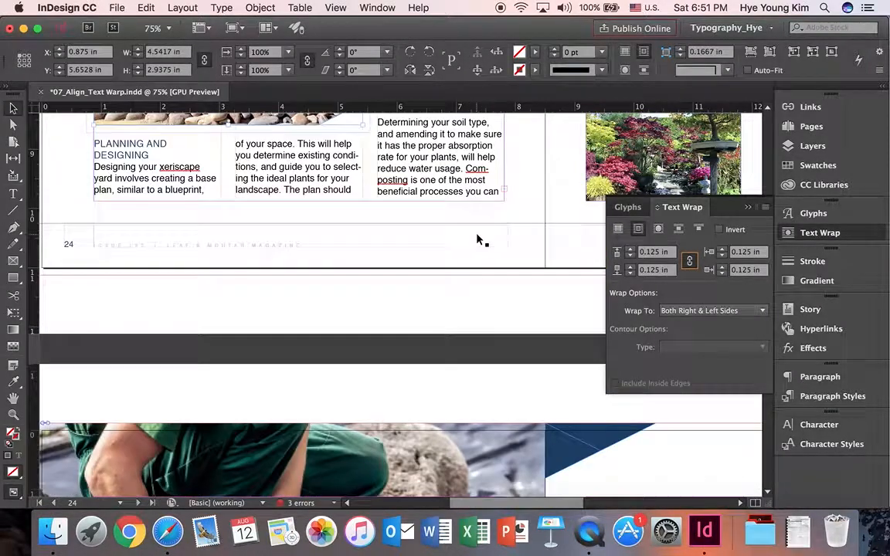
pyautogui.scroll(-3, 478, 240)
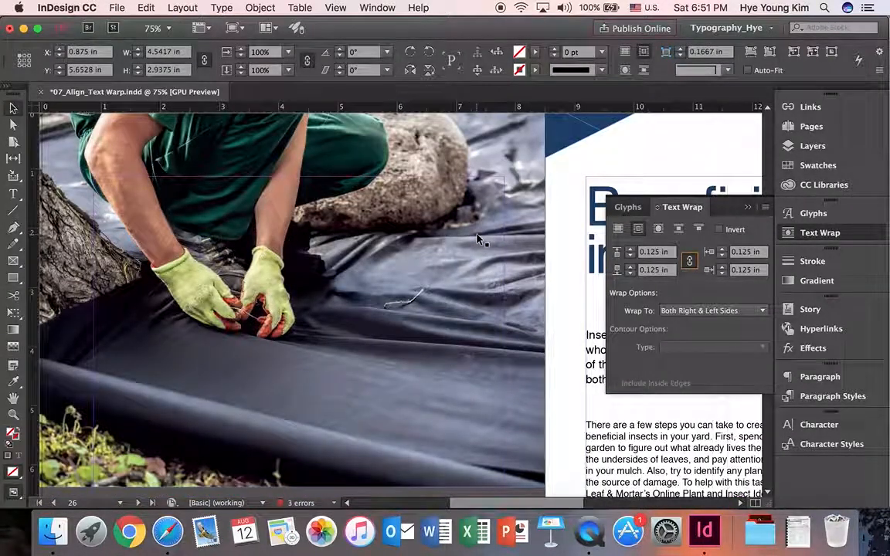
pyautogui.press('super+alt+0')
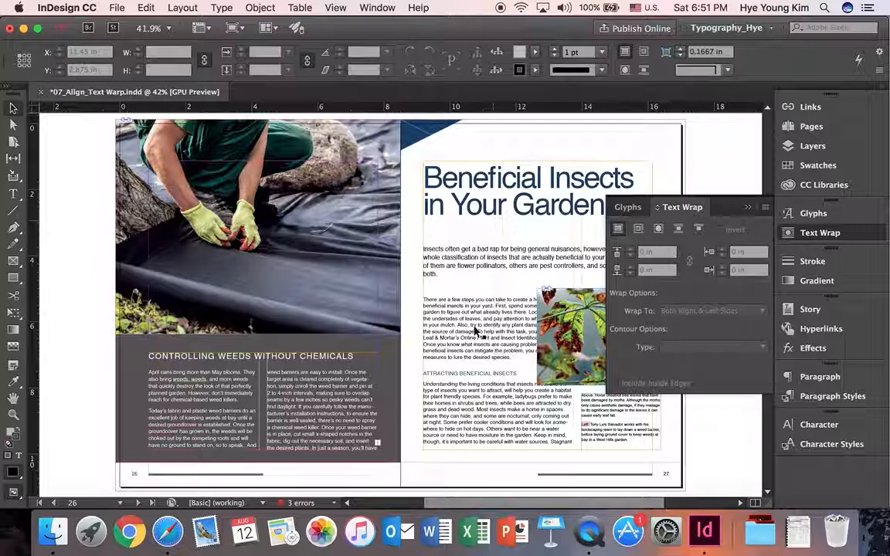
pyautogui.moveTo(491, 503); pyautogui.dragTo(539, 502)
pyautogui.click(14, 418)
pyautogui.moveTo(399, 254); pyautogui.dragTo(537, 448)
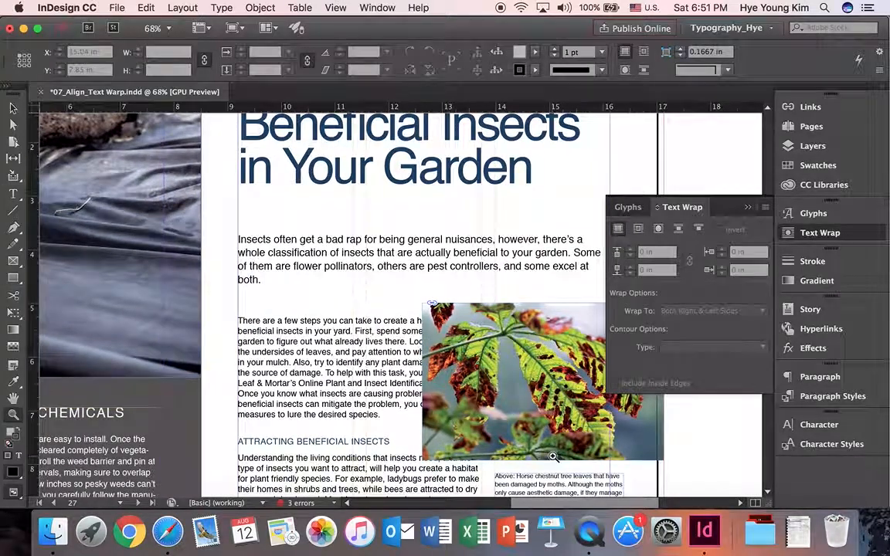
pyautogui.moveTo(572, 503); pyautogui.dragTo(608, 503)
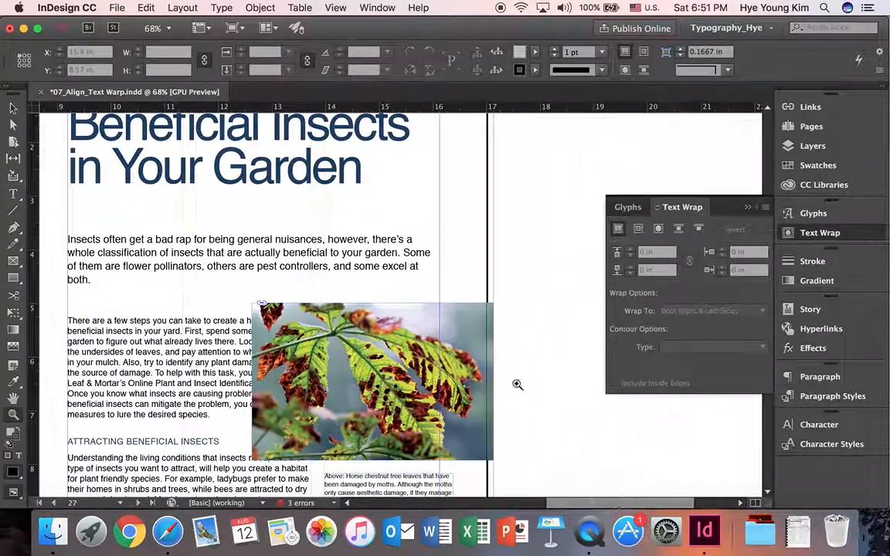
pyautogui.scroll(-3, 516, 383)
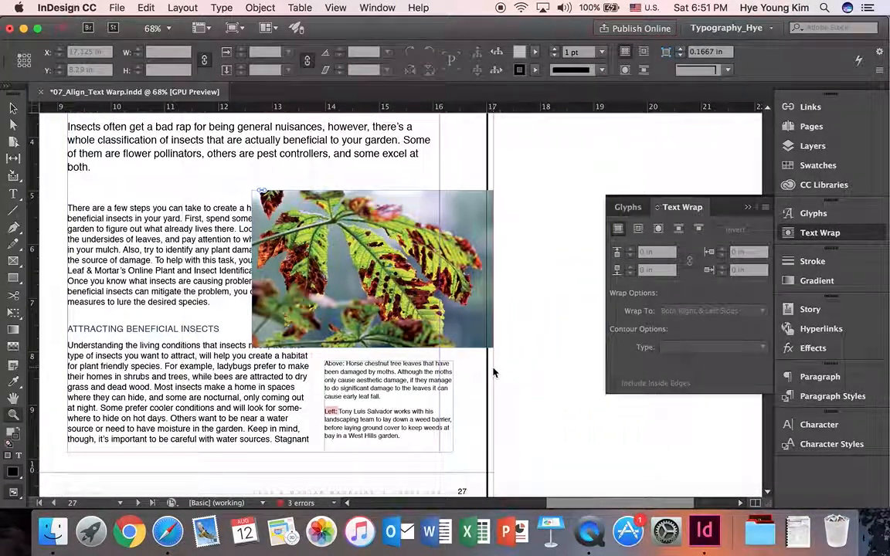
pyautogui.press('super+equal')
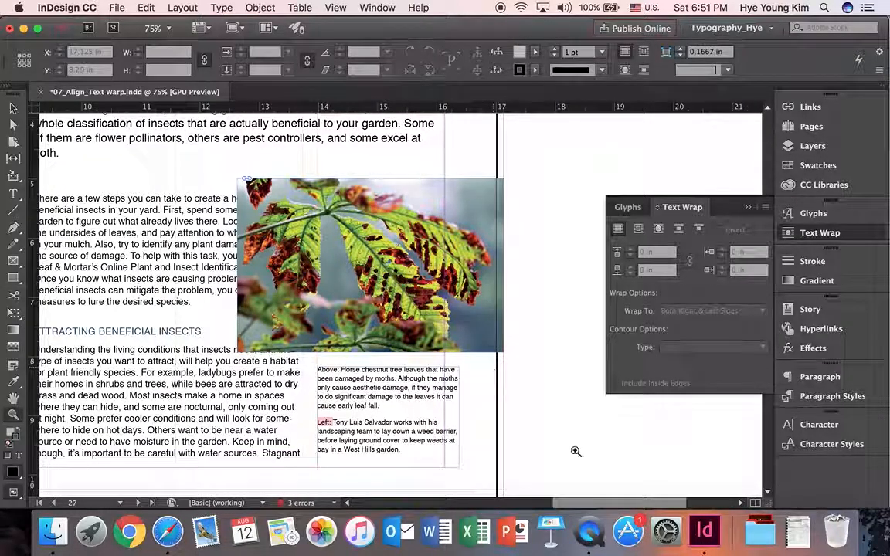
pyautogui.moveTo(596, 504); pyautogui.dragTo(585, 503)
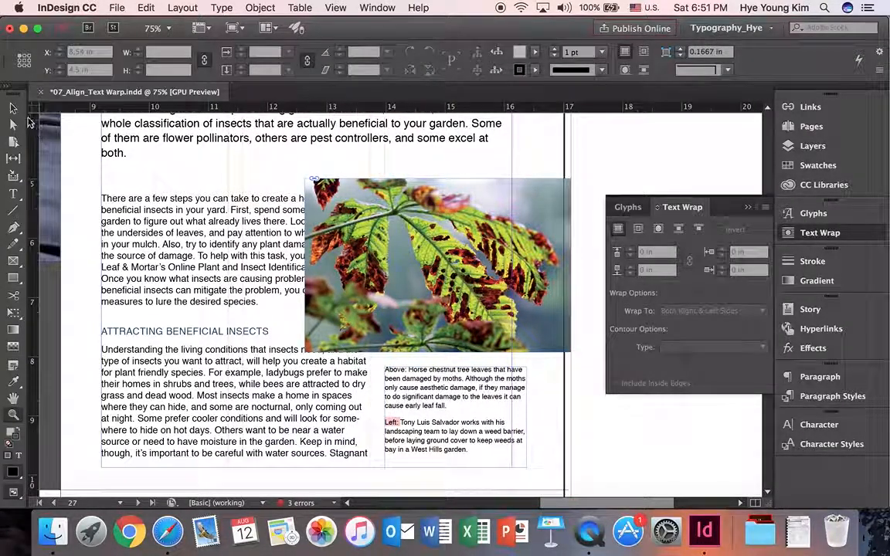
# - Apply a bounding-box text wrap with 0.125 in offsets on all sides to page 27's main article text frame
pyautogui.click(13, 108)
pyautogui.click(291, 241)
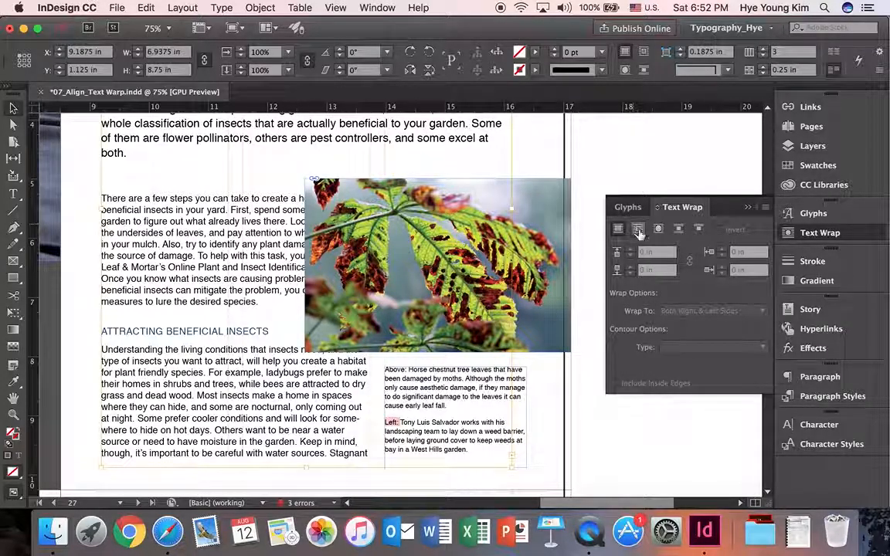
pyautogui.click(639, 229)
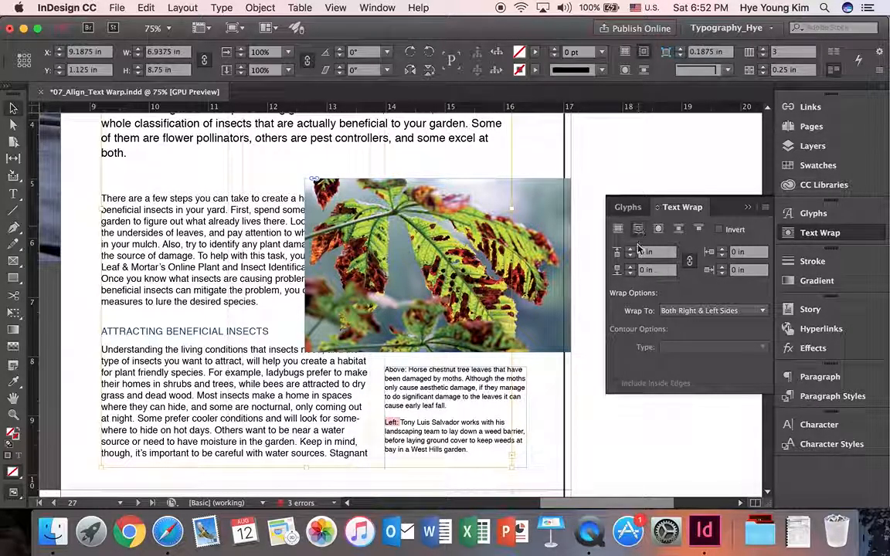
pyautogui.click(631, 251)
pyautogui.click(631, 251)
pyautogui.click(631, 251)
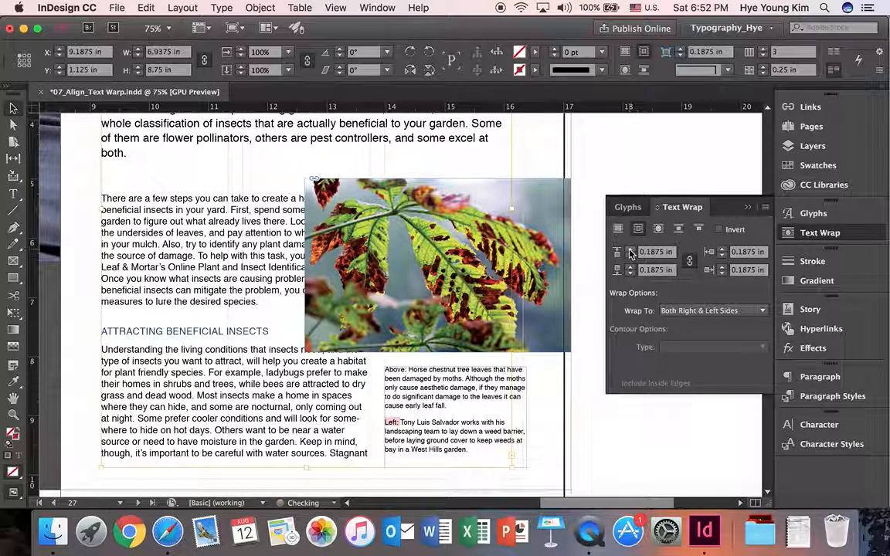
pyautogui.click(631, 256)
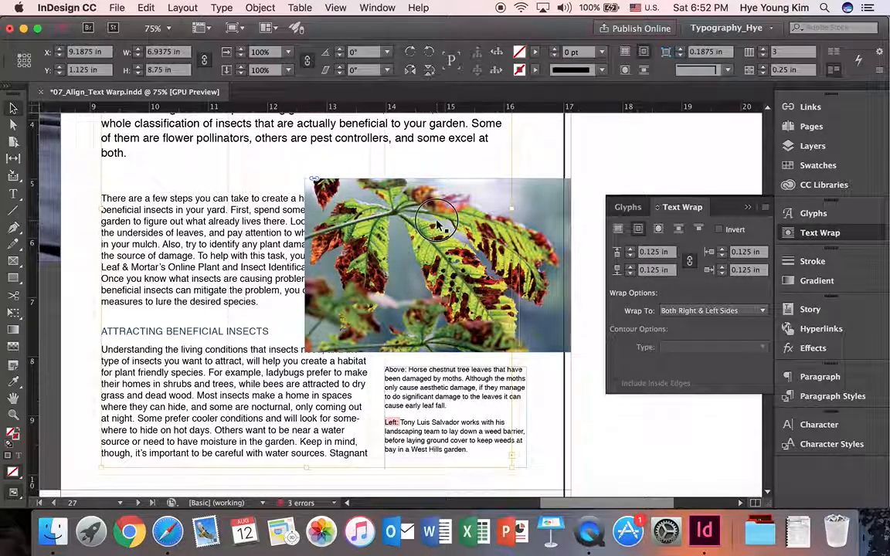
pyautogui.click(229, 154)
pyautogui.click(359, 206)
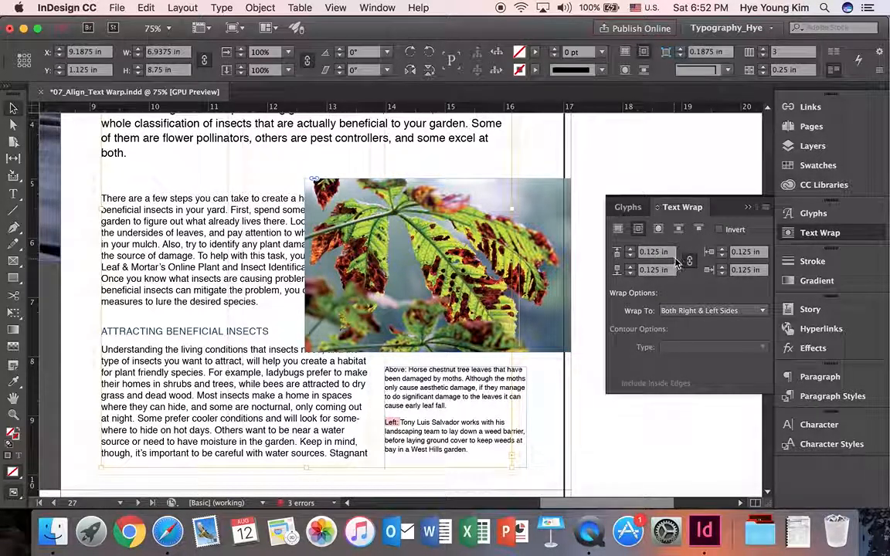
# - Increase the article text frame's wrap offsets to 0.375 in on all sides and deselect the frame
pyautogui.click(630, 251)
pyautogui.click(630, 251)
pyautogui.click(630, 251)
pyautogui.click(630, 251)
pyautogui.scroll(8, 563, 249)
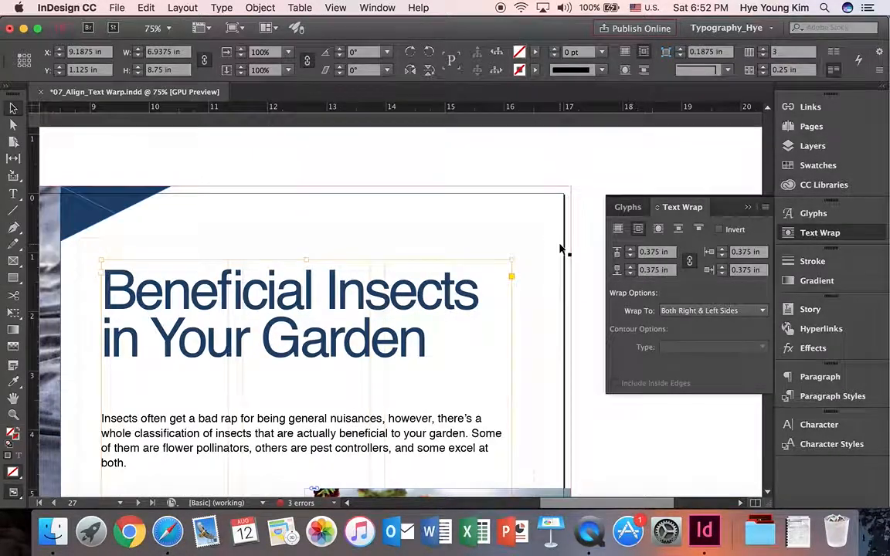
pyautogui.scroll(-3, 562, 249)
pyautogui.click(546, 262)
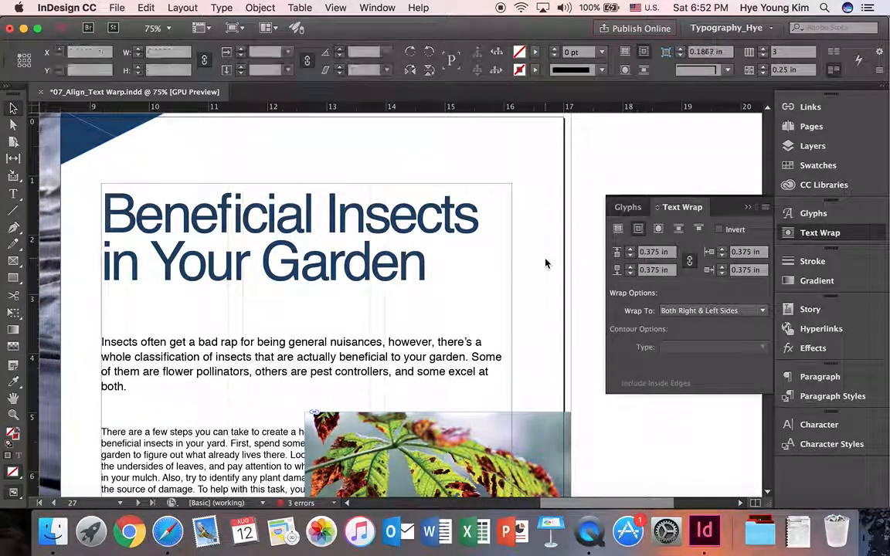
# - Wrap the text around the bounding box of page 27's leaf photo with equal 0.25 in offsets on all sides
pyautogui.click(449, 448)
pyautogui.scroll(-4, 463, 272)
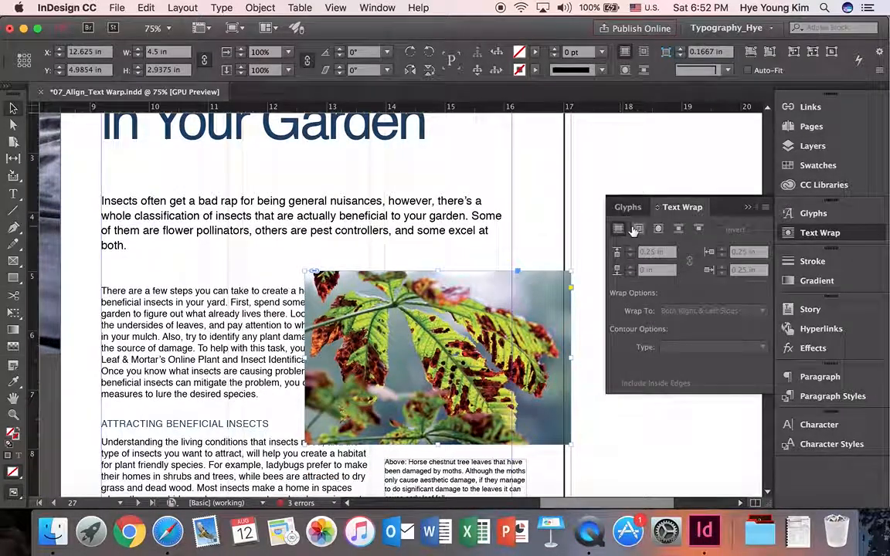
pyautogui.click(637, 229)
pyautogui.scroll(-1, 569, 250)
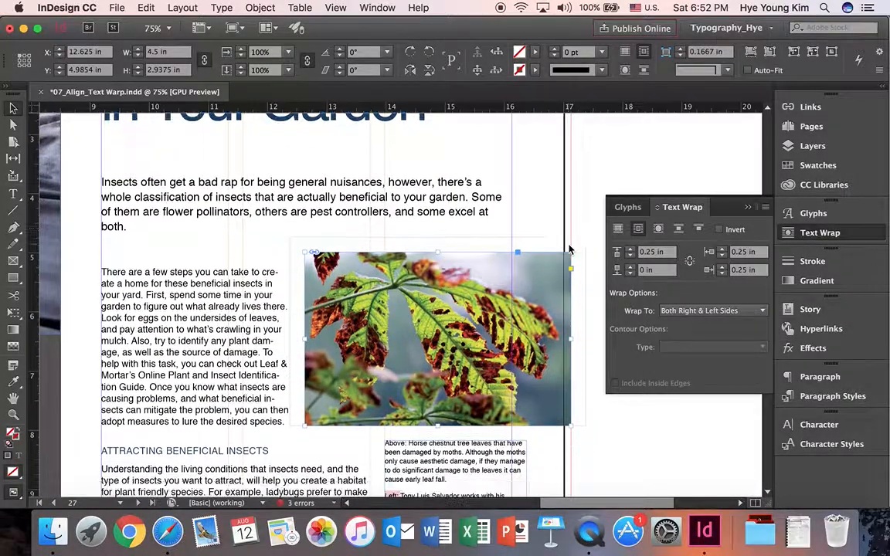
pyautogui.click(688, 263)
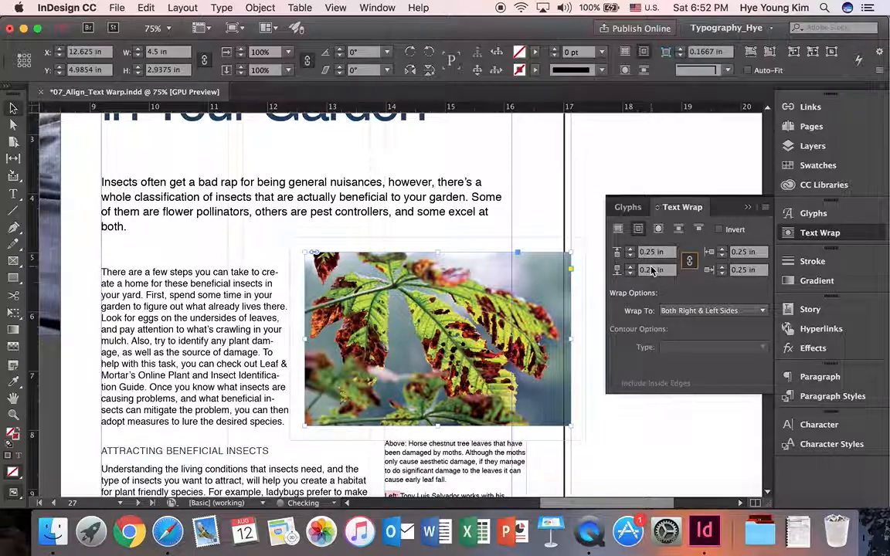
# - Move the leaf photo down to about Y 5.43 in, keeping it at X 12.625 in
pyautogui.scroll(-1, 446, 286)
pyautogui.moveTo(446, 286); pyautogui.dragTo(447, 334)
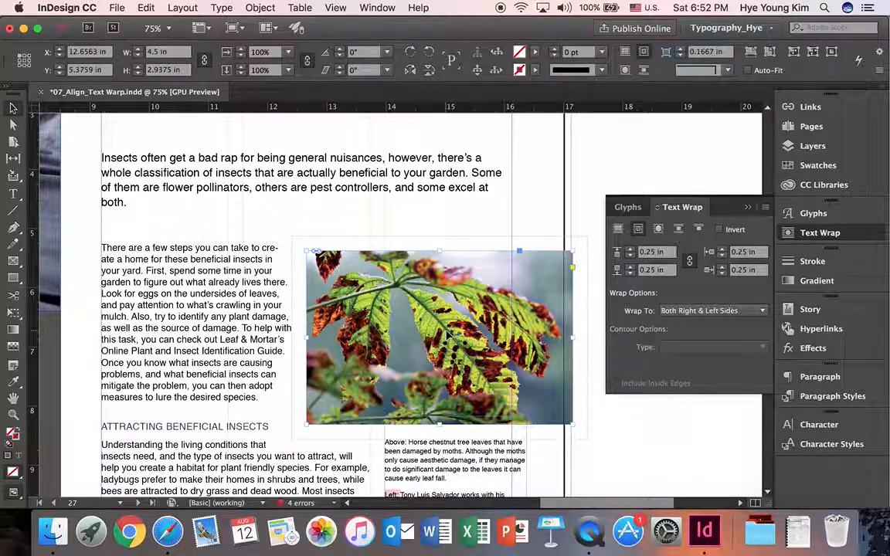
pyautogui.moveTo(447, 340); pyautogui.dragTo(445, 348)
pyautogui.scroll(-1, 519, 258)
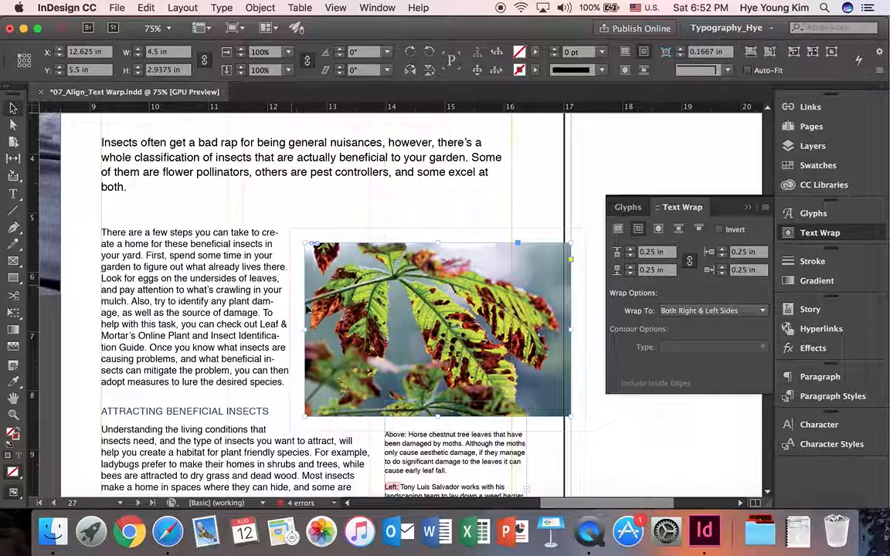
pyautogui.scroll(-1, 282, 283)
pyautogui.scroll(-2, 435, 307)
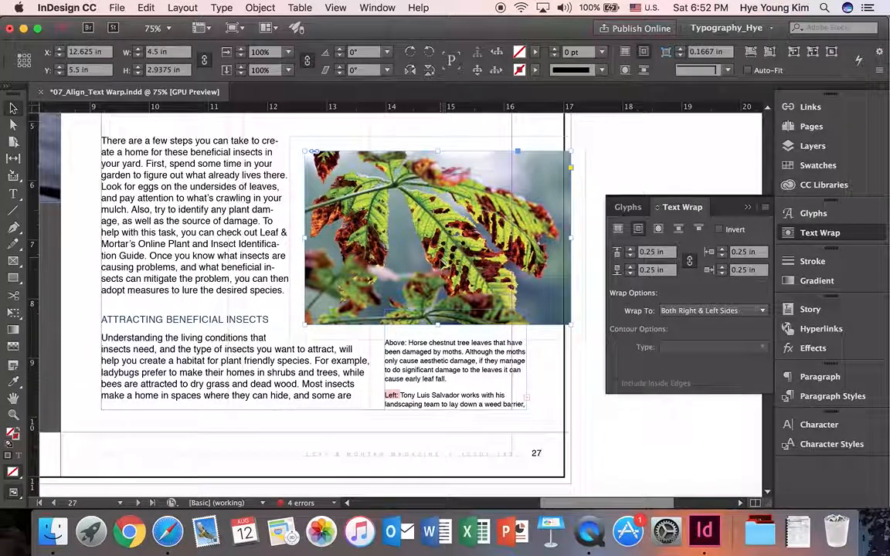
pyautogui.moveTo(442, 253); pyautogui.dragTo(440, 242)
pyautogui.moveTo(447, 285); pyautogui.dragTo(447, 292)
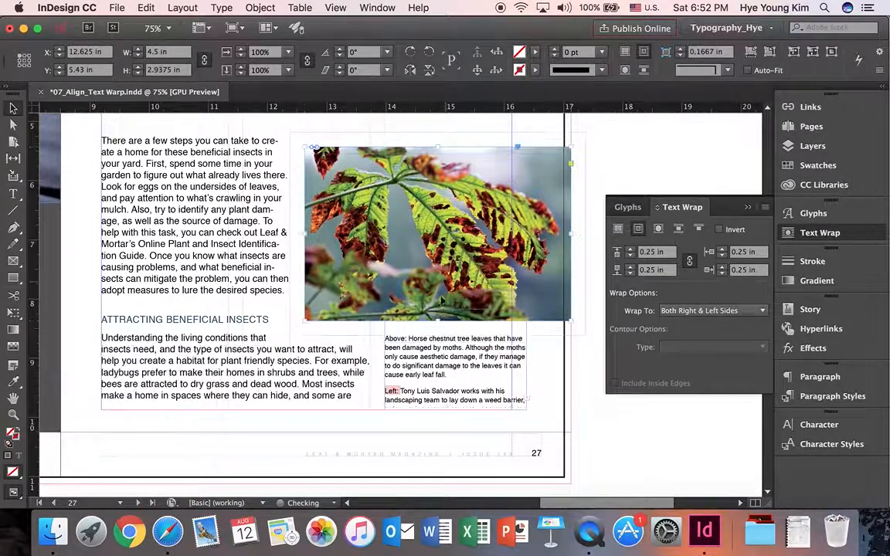
# - Unlink the leaf photo's wrap offsets, set the bottom offset to 0 in, and move the photo up to about Y 5.05 in
pyautogui.click(687, 264)
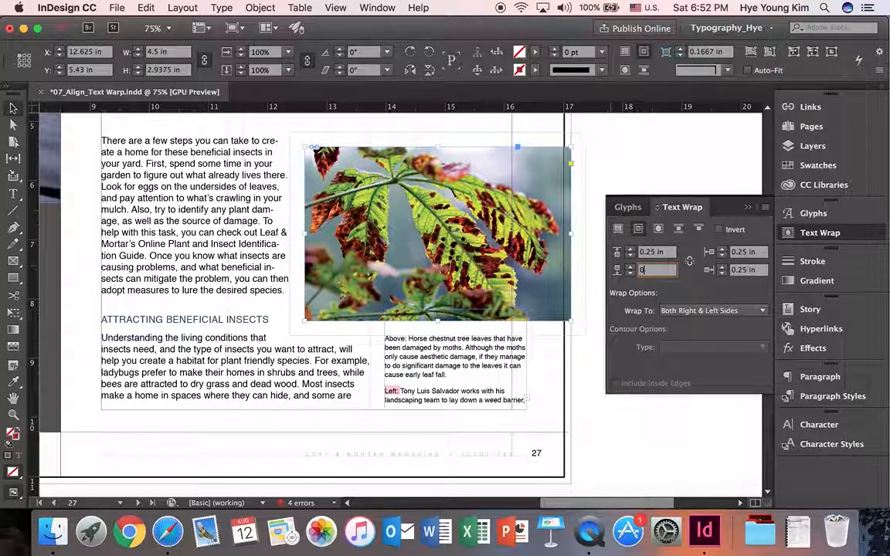
pyautogui.press('Return')
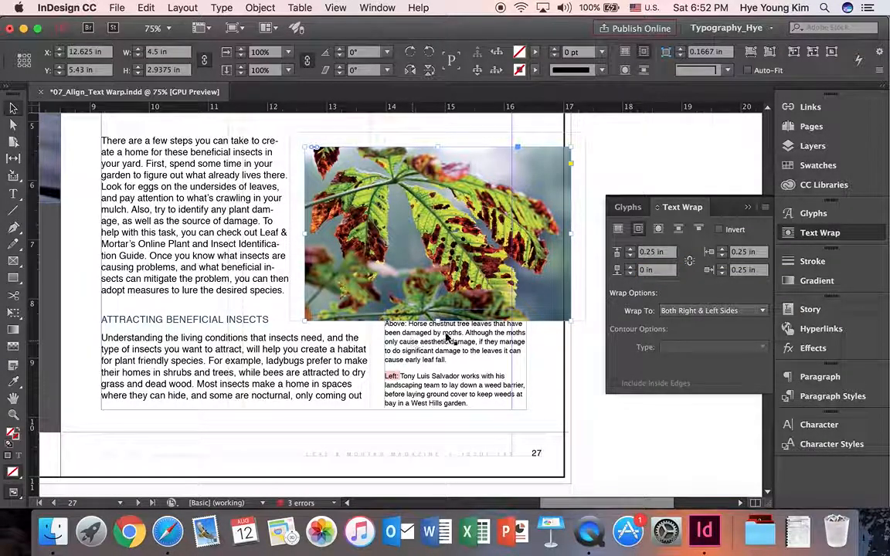
pyautogui.moveTo(452, 256); pyautogui.dragTo(452, 248)
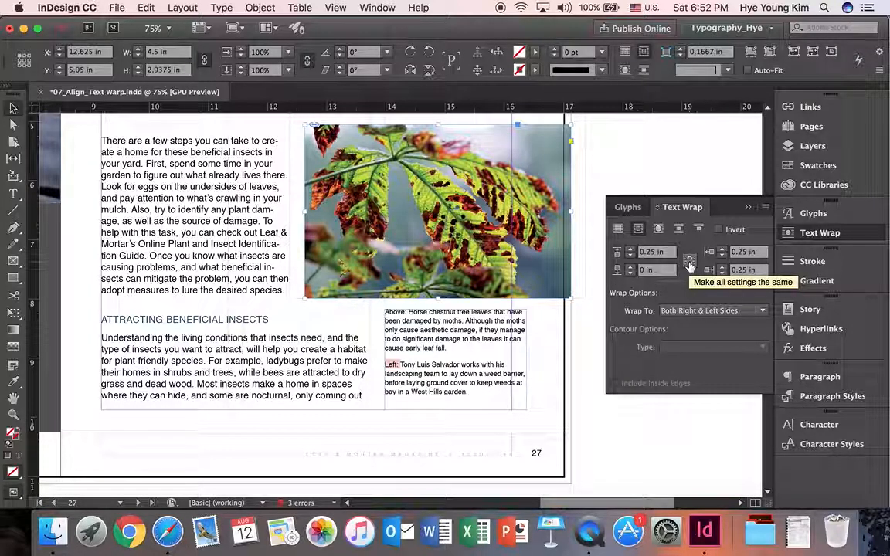
# - Link the leaf photo's wrap offsets again so all four sides use 0.25 in
pyautogui.click(690, 262)
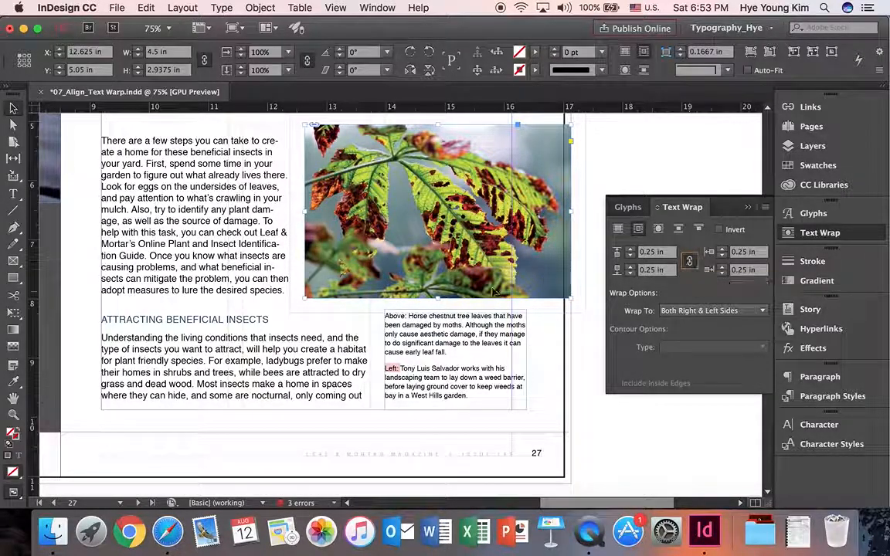
pyautogui.scroll(-10, 453, 285)
pyautogui.scroll(-1, 453, 287)
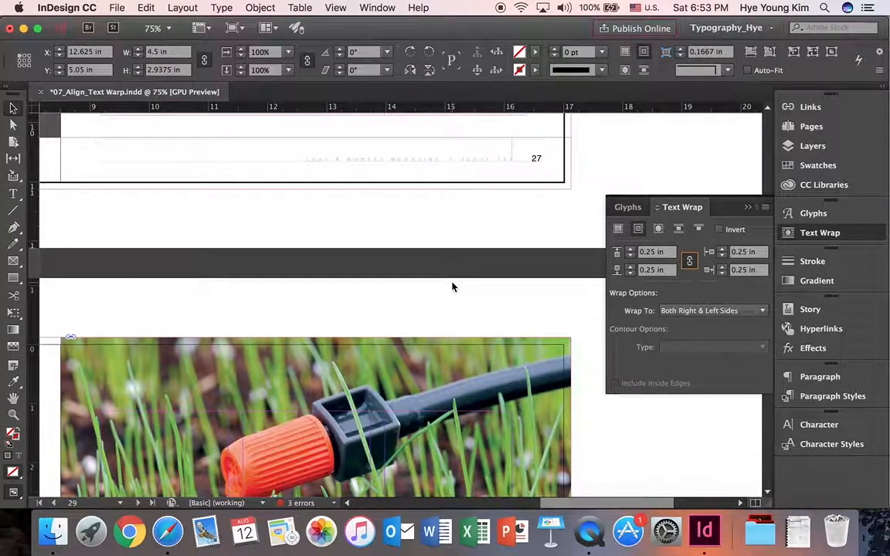
pyautogui.press('super+0')
pyautogui.press('super+alt+0')
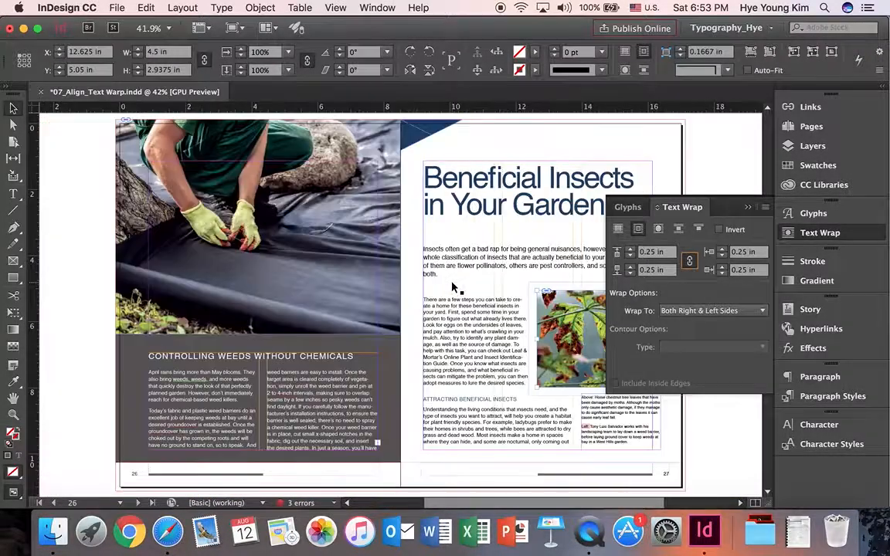
# - Wrap the text around the bounding box of page 28's drip emitter photo with 0.25 in offsets on all sides
pyautogui.scroll(-10, 466, 326)
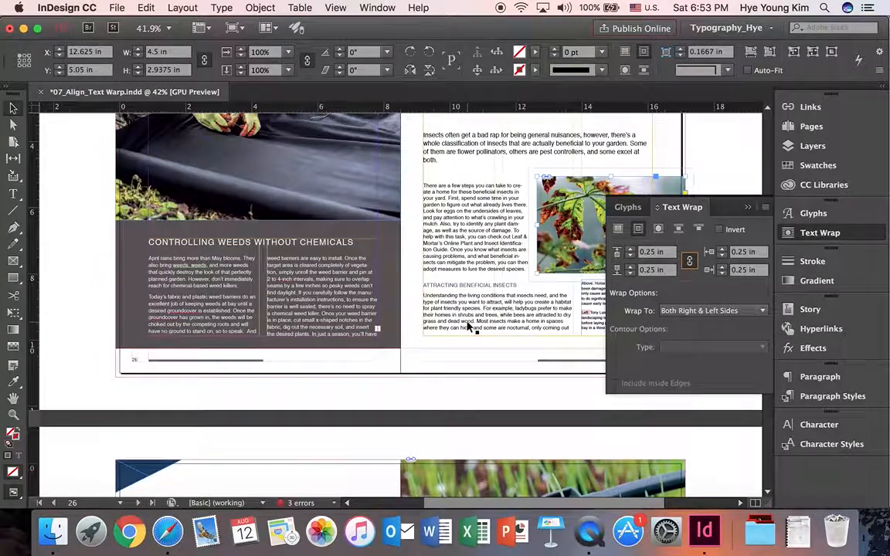
pyautogui.scroll(-1, 469, 327)
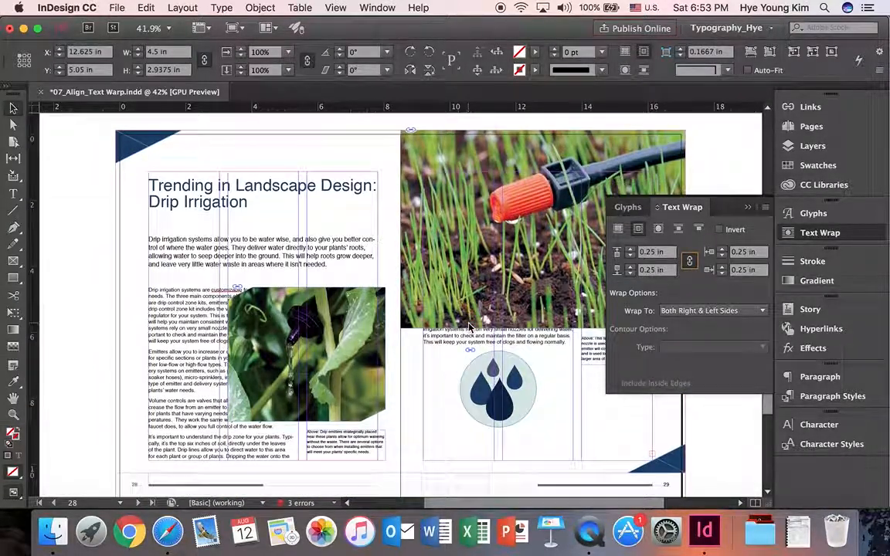
pyautogui.click(12, 415)
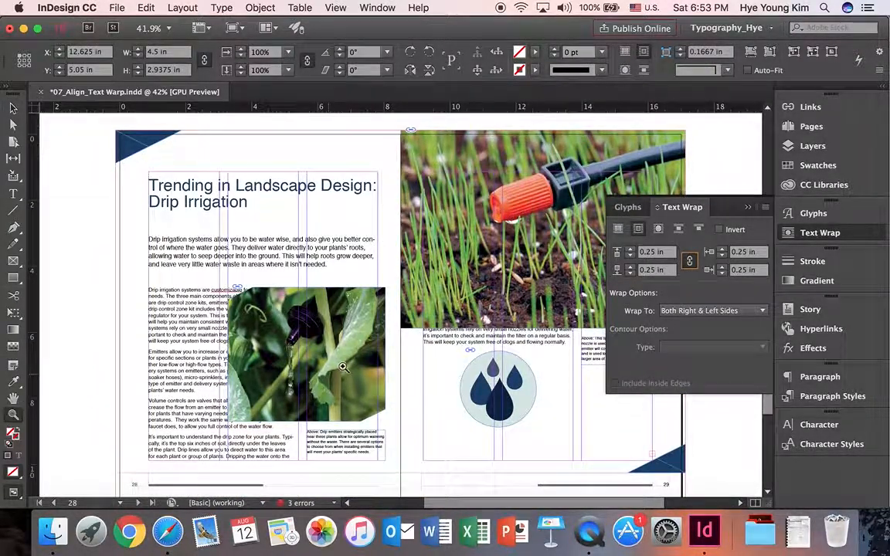
pyautogui.click(373, 315)
pyautogui.click(373, 315)
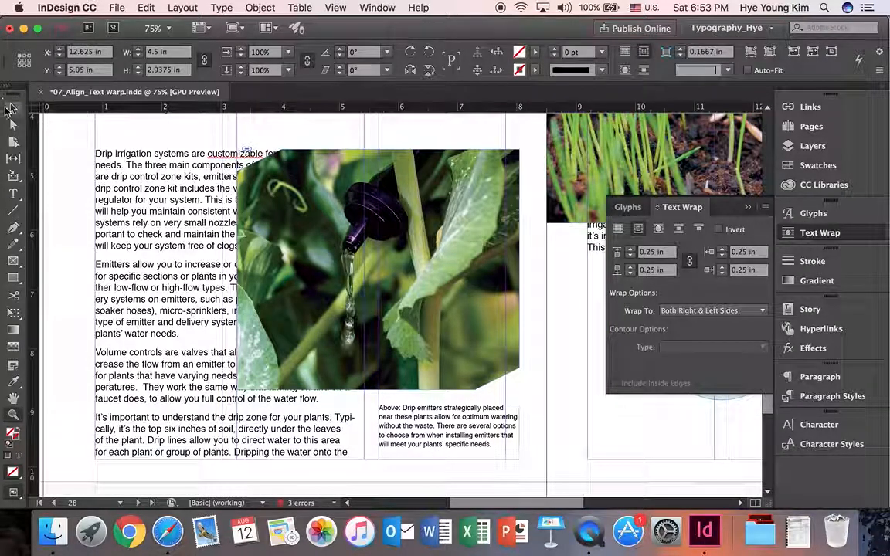
pyautogui.click(330, 201)
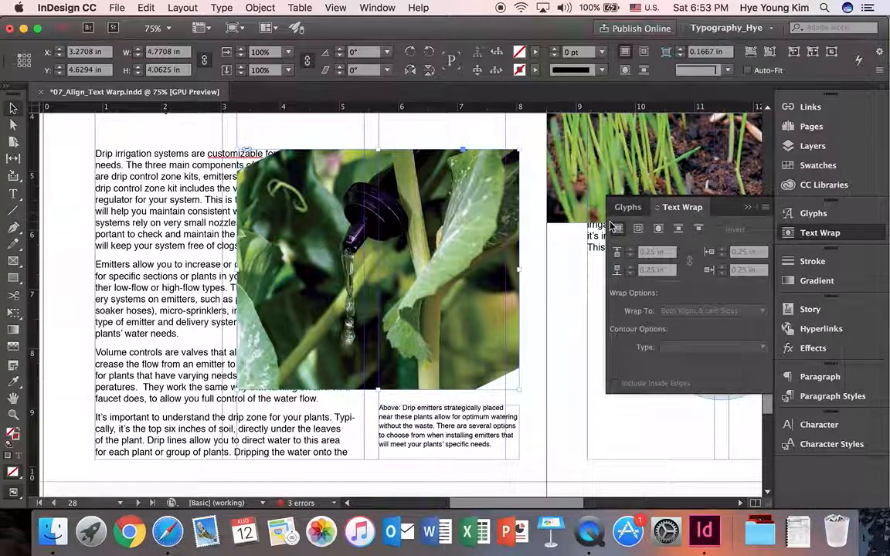
pyautogui.click(639, 230)
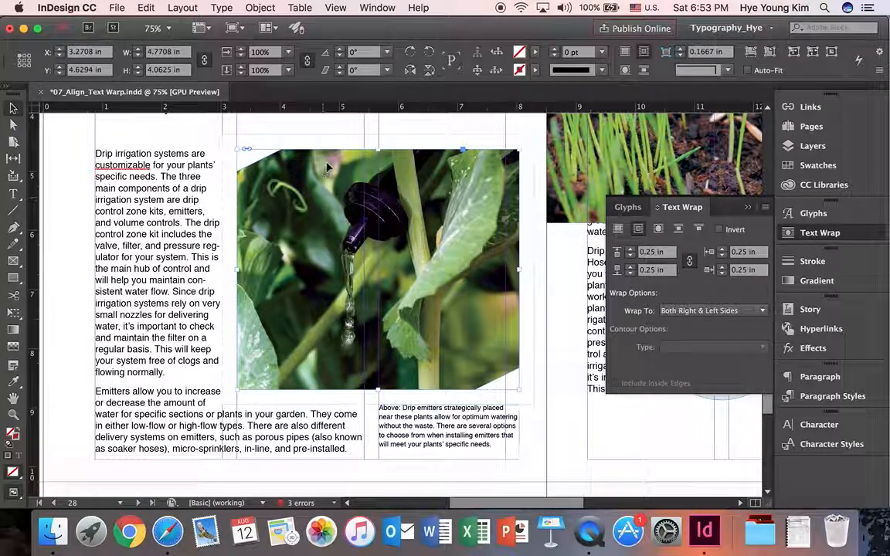
# - Wrap the text around the bounding box of page 29's large spray emitter photo with 0.25 in offsets on all sides
pyautogui.moveTo(578, 503); pyautogui.dragTo(647, 510)
pyautogui.scroll(4, 495, 286)
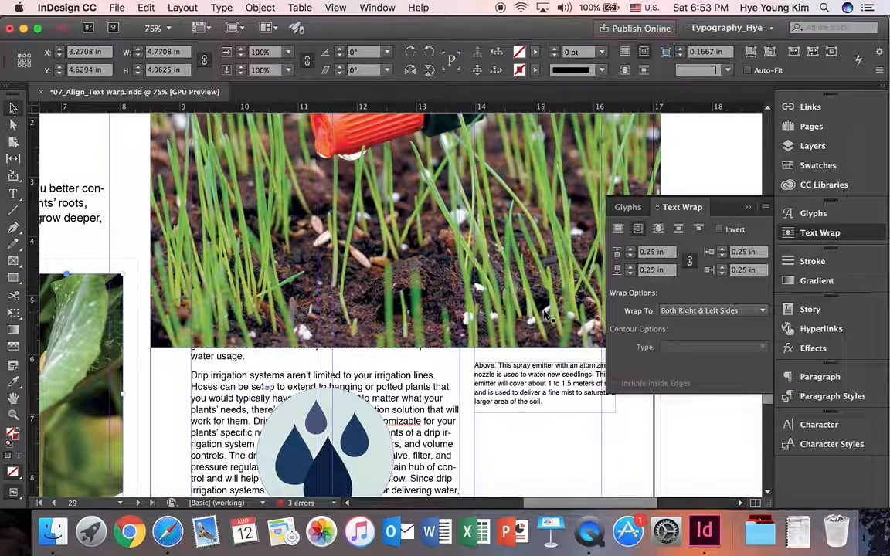
pyautogui.click(445, 301)
pyautogui.click(235, 383)
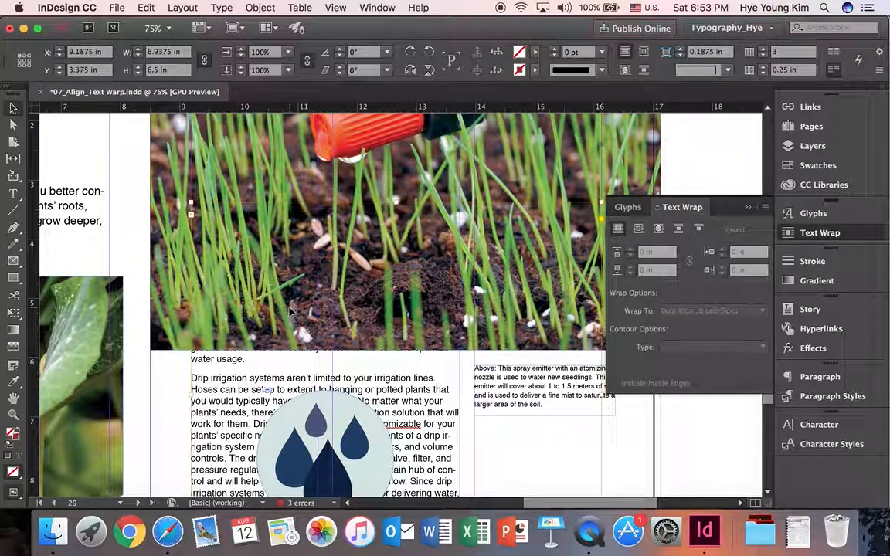
pyautogui.click(348, 169)
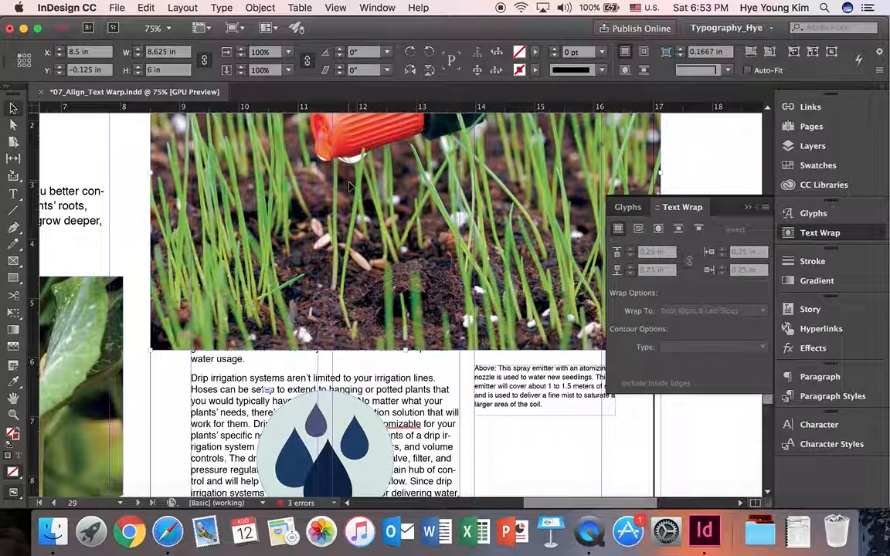
pyautogui.scroll(-3, 349, 186)
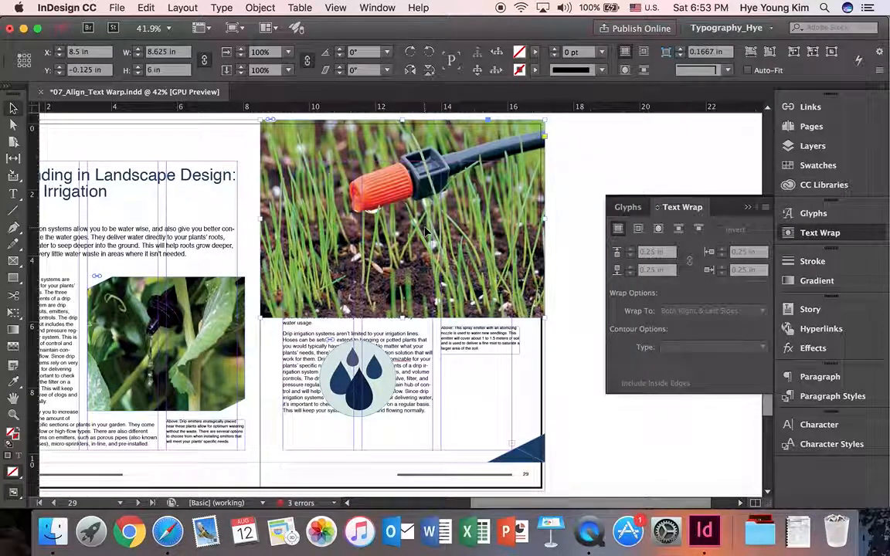
pyautogui.click(638, 229)
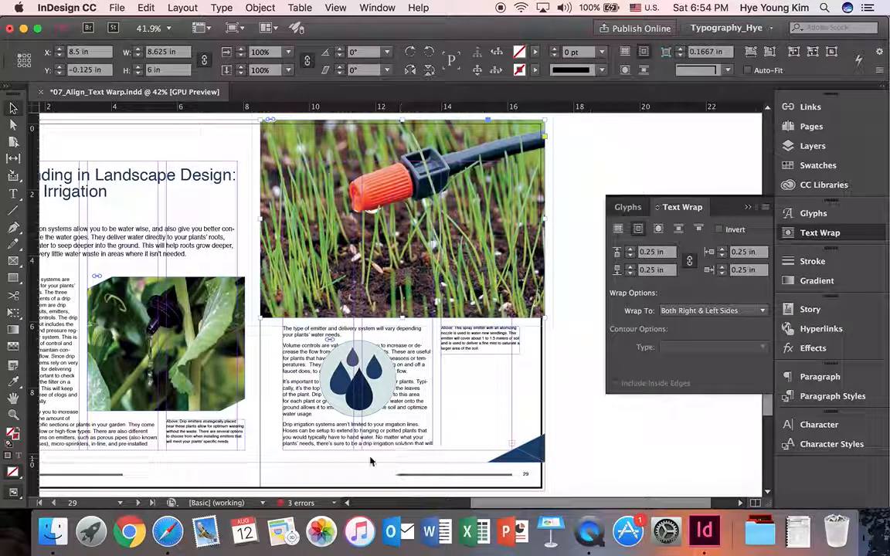
# - Wrap the text around the bounding box of page 29's circular water-drop graphic and reduce its offsets to 0.25 in
pyautogui.click(13, 415)
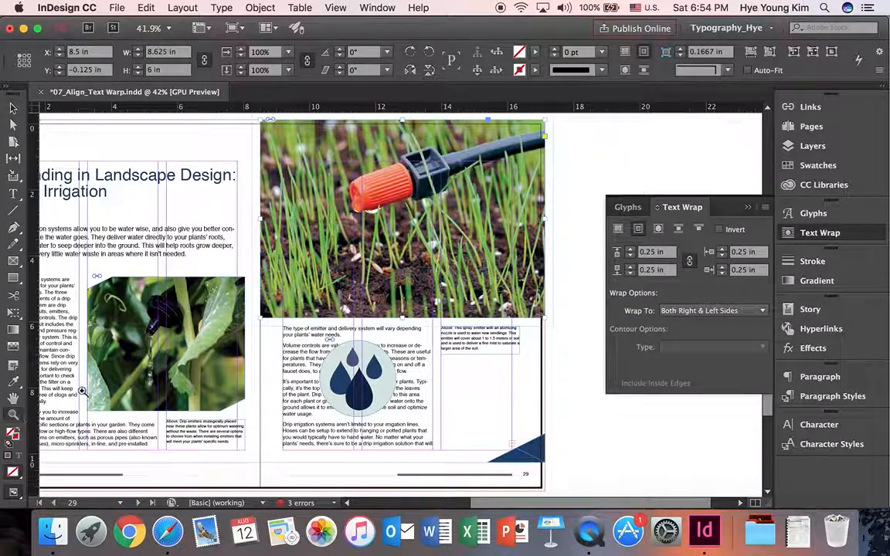
pyautogui.click(363, 370)
pyautogui.click(403, 330)
pyautogui.click(14, 108)
pyautogui.click(309, 238)
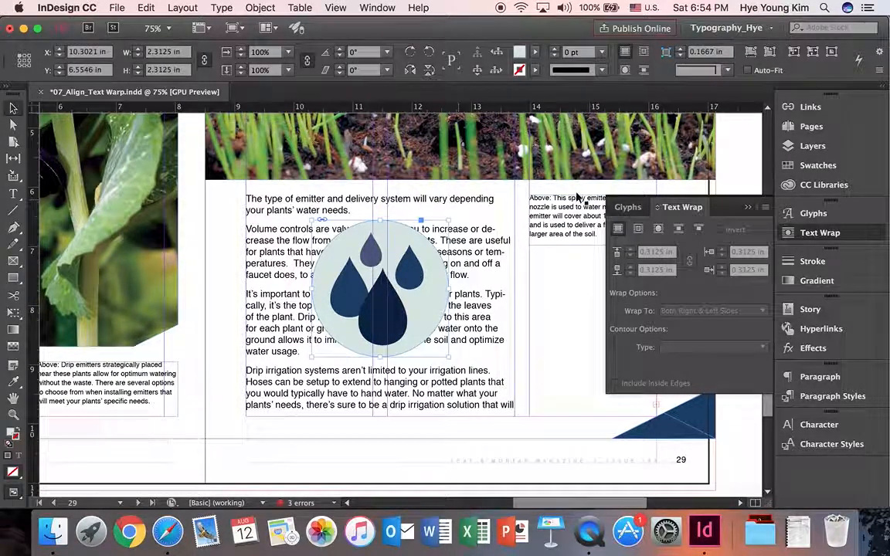
pyautogui.click(638, 229)
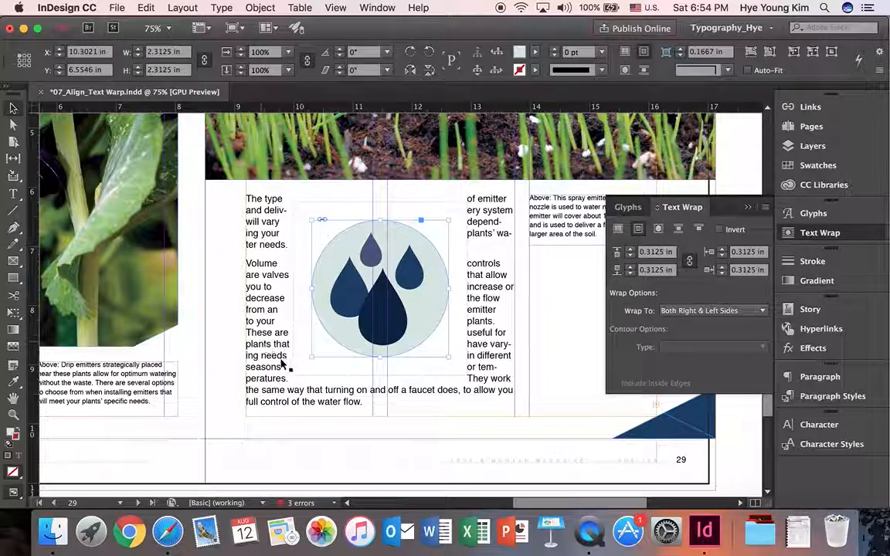
pyautogui.click(631, 257)
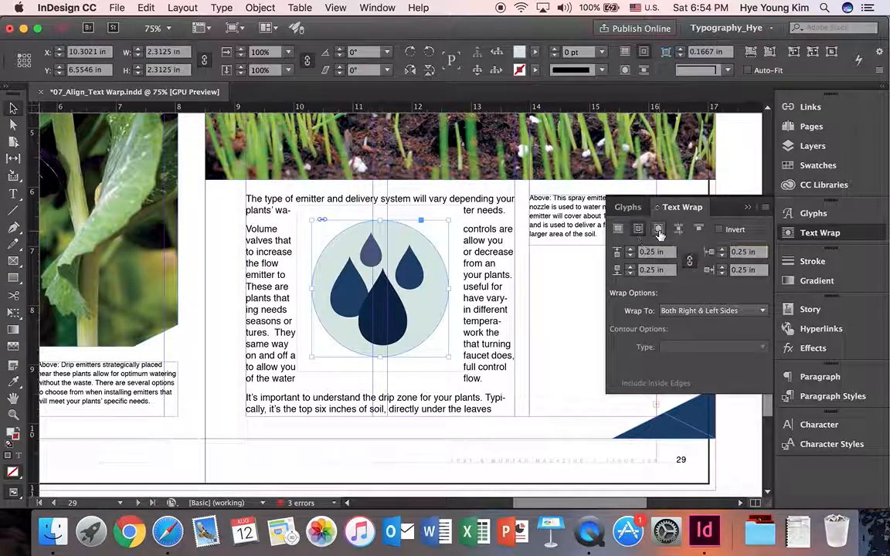
# - Wrap the text around the water-drop graphic's object shape with a 0.5 in offset, keeping the contour type Same as Clipping
pyautogui.click(660, 231)
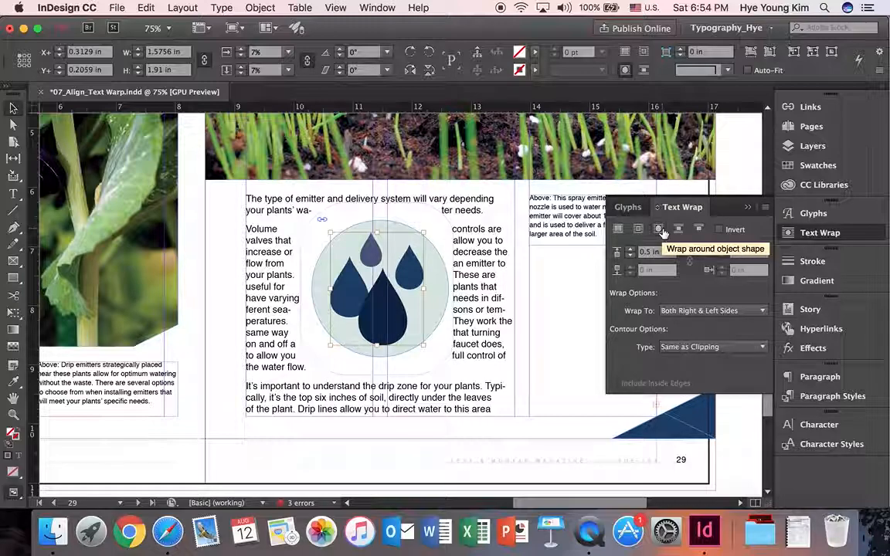
pyautogui.click(732, 349)
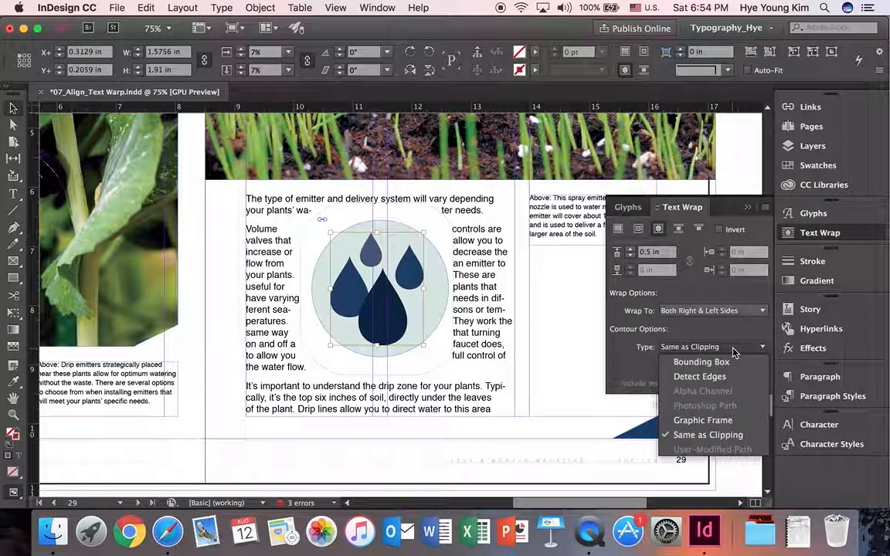
pyautogui.click(732, 352)
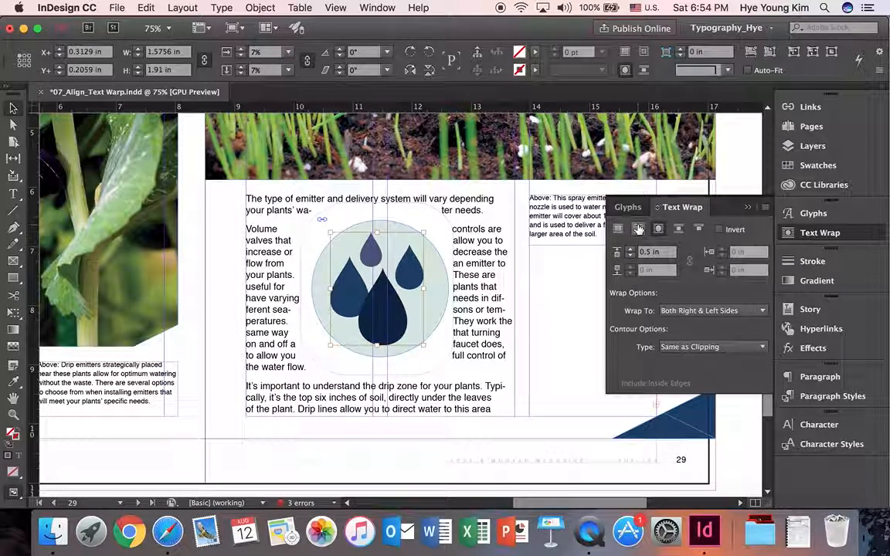
# - Compare a bounding box wrap on the water-drop graphic, return it to the object shape wrap, and deselect the graphic
pyautogui.click(306, 232)
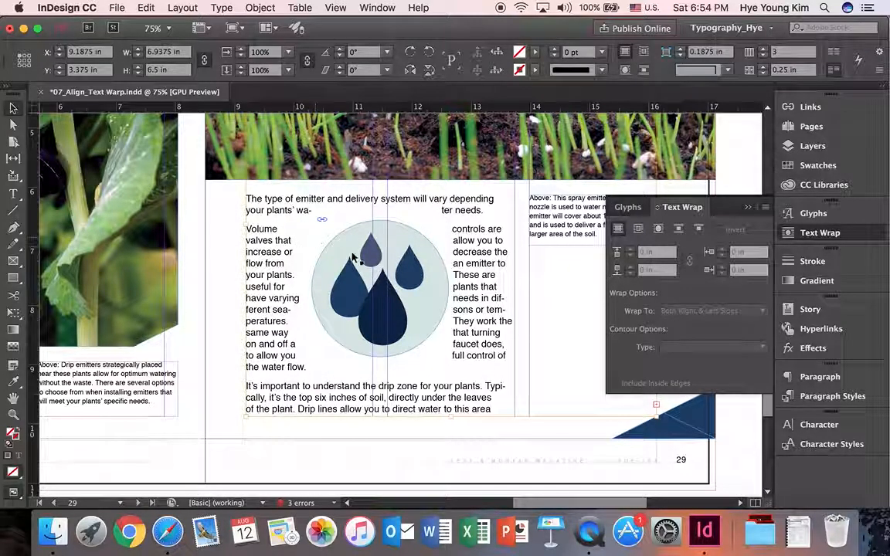
pyautogui.click(352, 257)
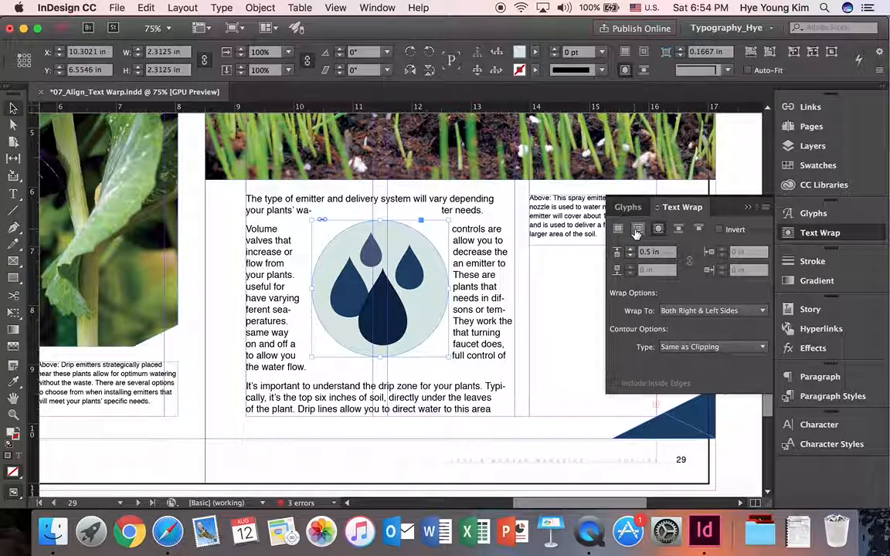
pyautogui.click(636, 231)
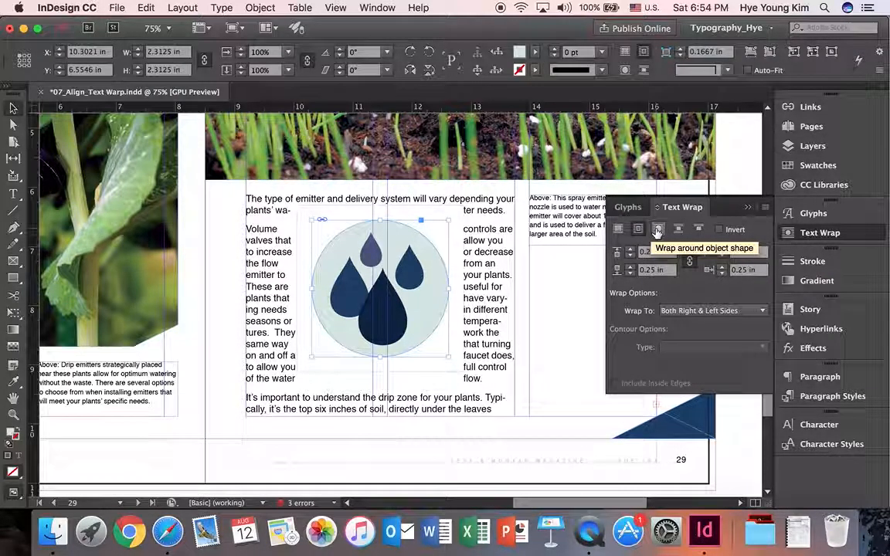
pyautogui.click(657, 231)
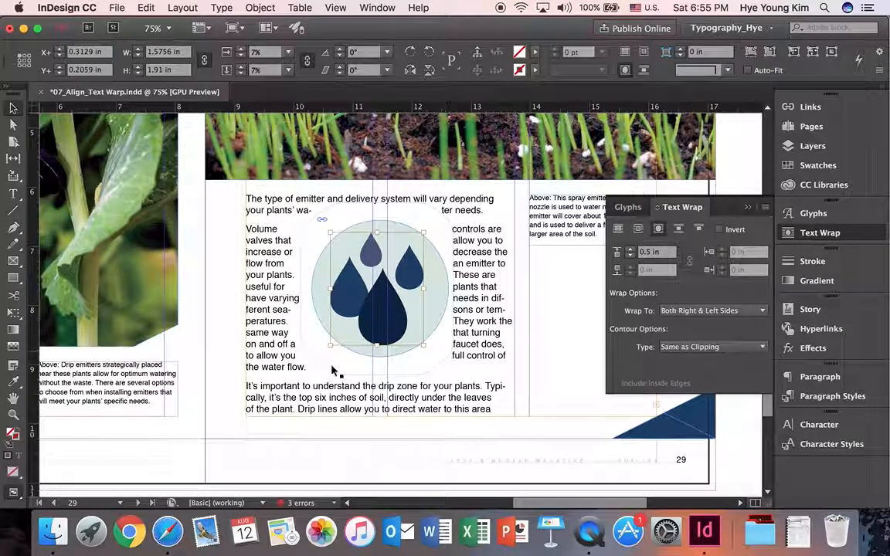
pyautogui.click(550, 282)
# - Wrap the text around the bounding box of page 31's white flower image with 0 in offsets
pyautogui.scroll(-3, 463, 302)
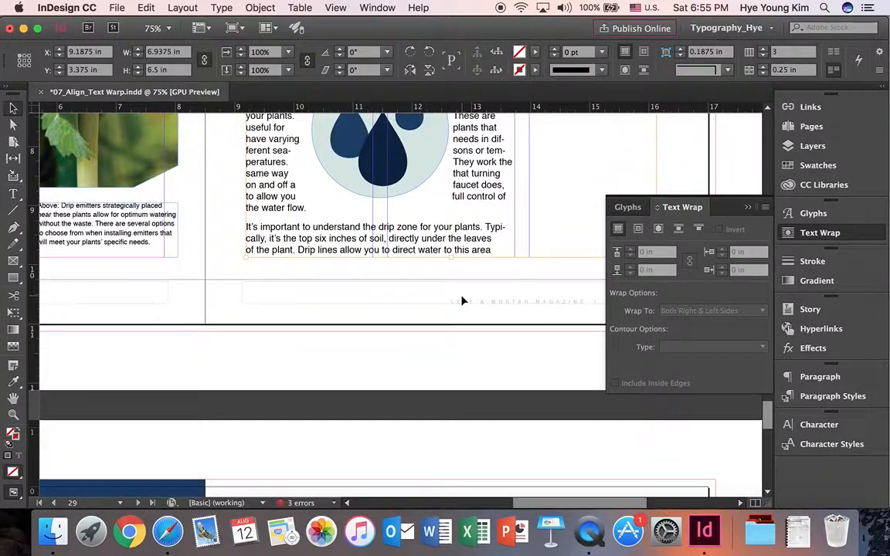
pyautogui.scroll(-10, 462, 301)
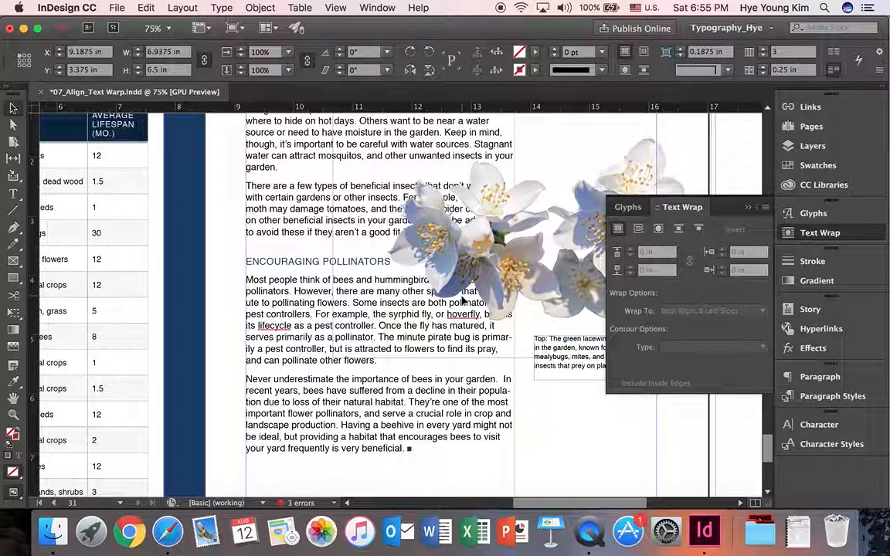
pyautogui.scroll(-3, 463, 301)
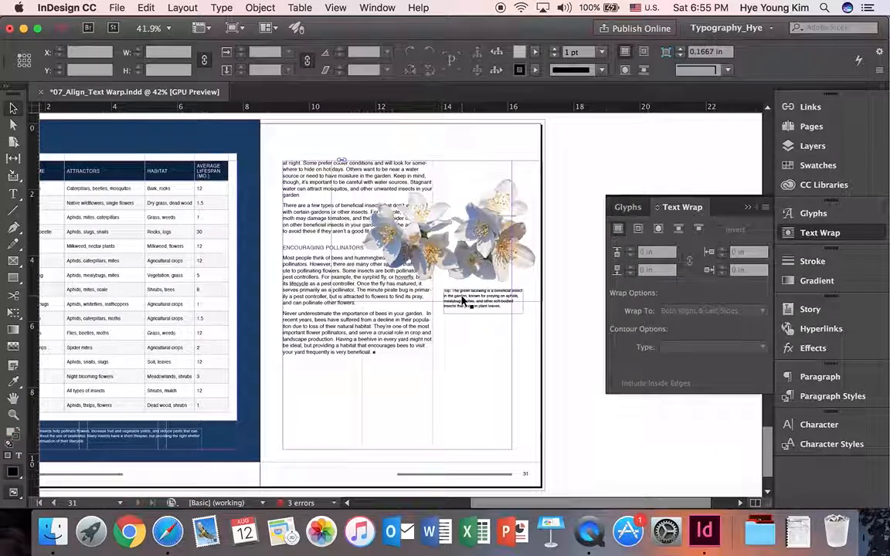
pyautogui.click(415, 256)
pyautogui.click(13, 415)
pyautogui.click(410, 226)
pyautogui.click(365, 302)
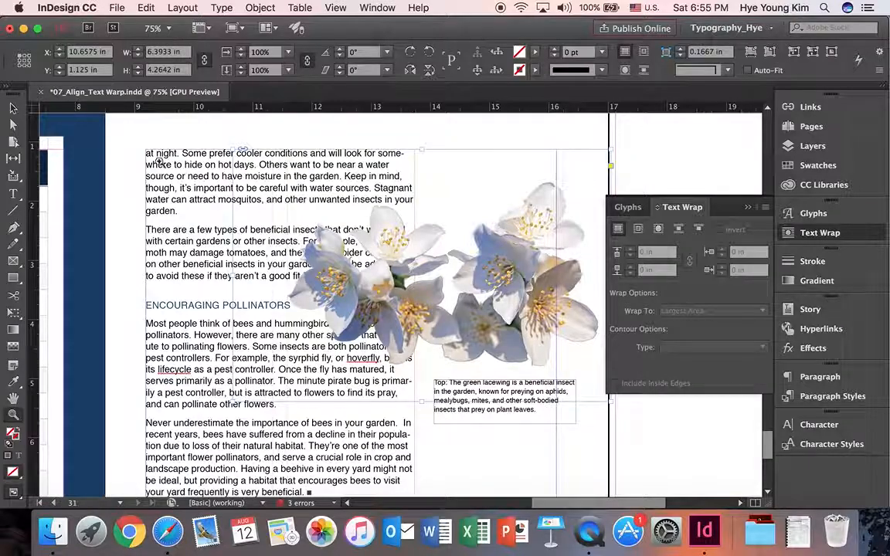
pyautogui.click(639, 232)
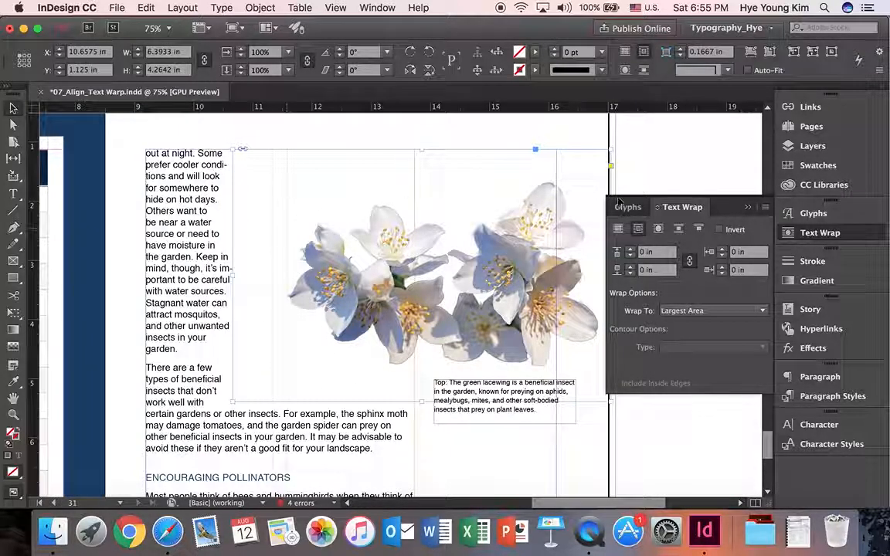
# - Wrap the text around the flower image's object shape, using the Alpha Channel contour type with Transparency as the alpha
pyautogui.click(659, 230)
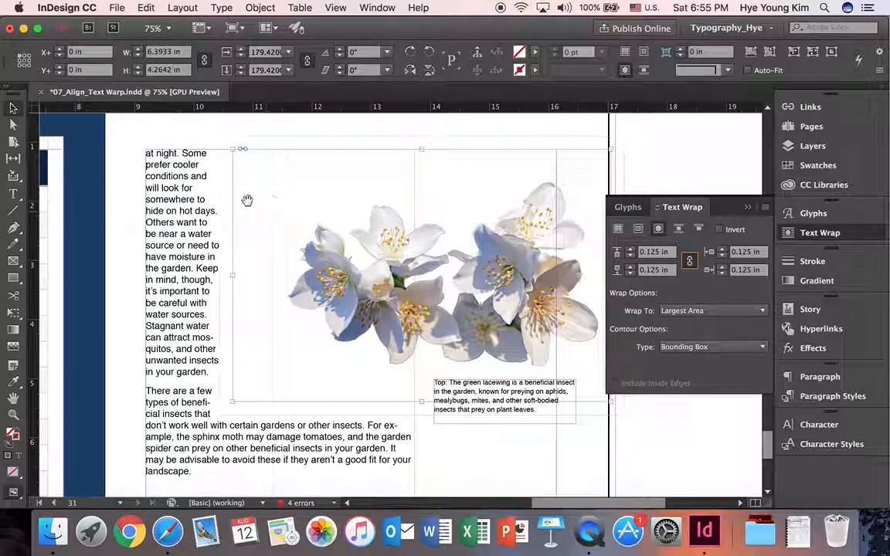
pyautogui.click(733, 351)
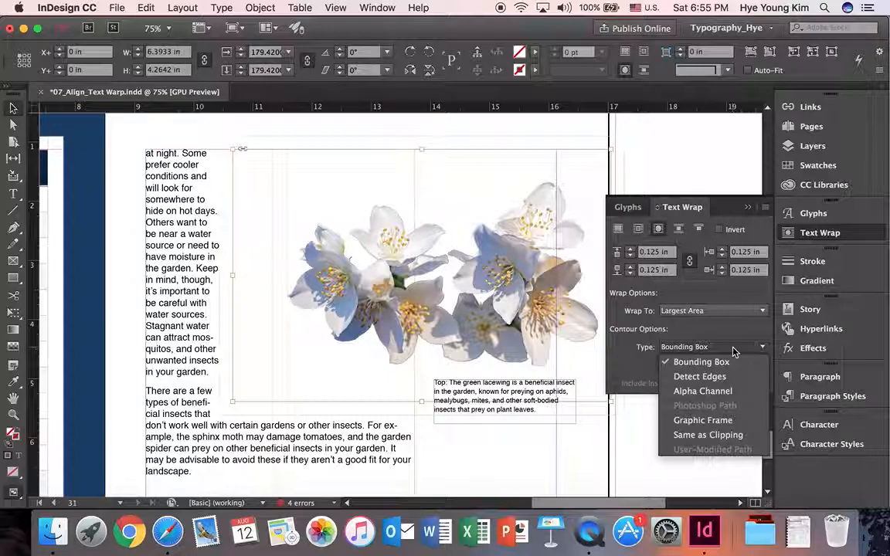
pyautogui.click(691, 391)
pyautogui.click(714, 366)
pyautogui.click(718, 382)
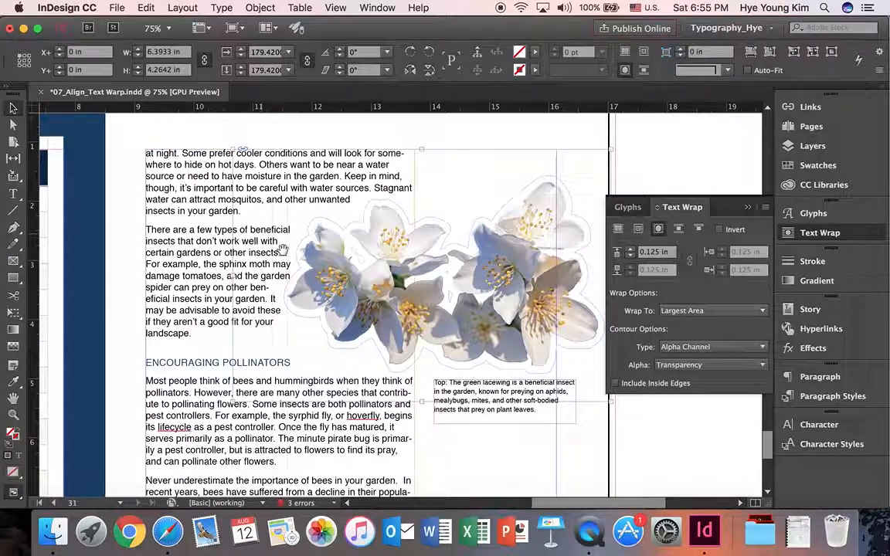
# - Keep the flower image's wrap on Largest Area and increase its wrap offset to 0.25 in
pyautogui.click(698, 312)
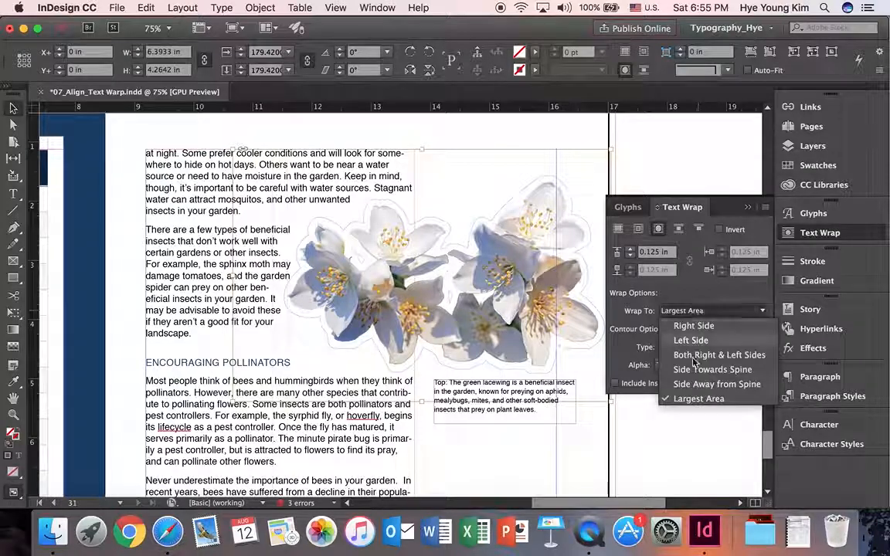
pyautogui.click(693, 401)
pyautogui.click(632, 252)
pyautogui.click(632, 252)
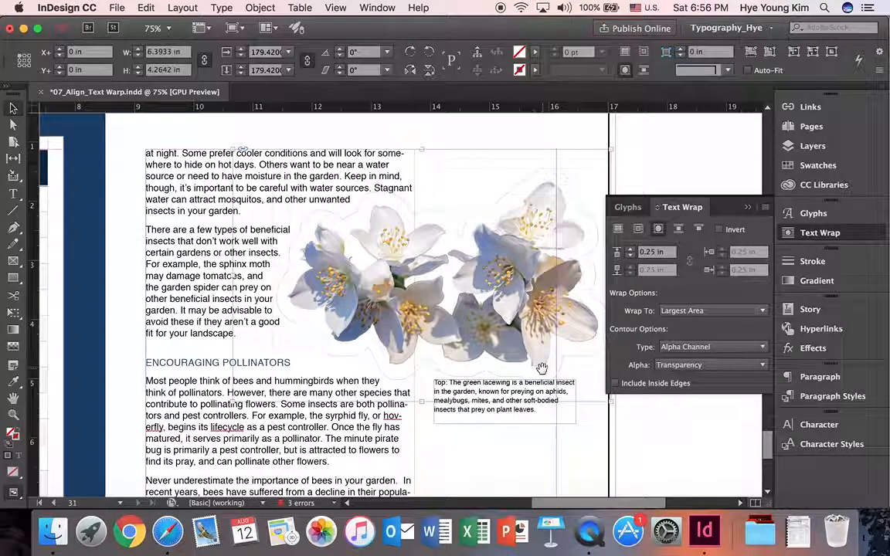
# - Review the flower image's wrap modes and contour types, keeping the object shape wrap with the Alpha Channel contour
pyautogui.click(640, 233)
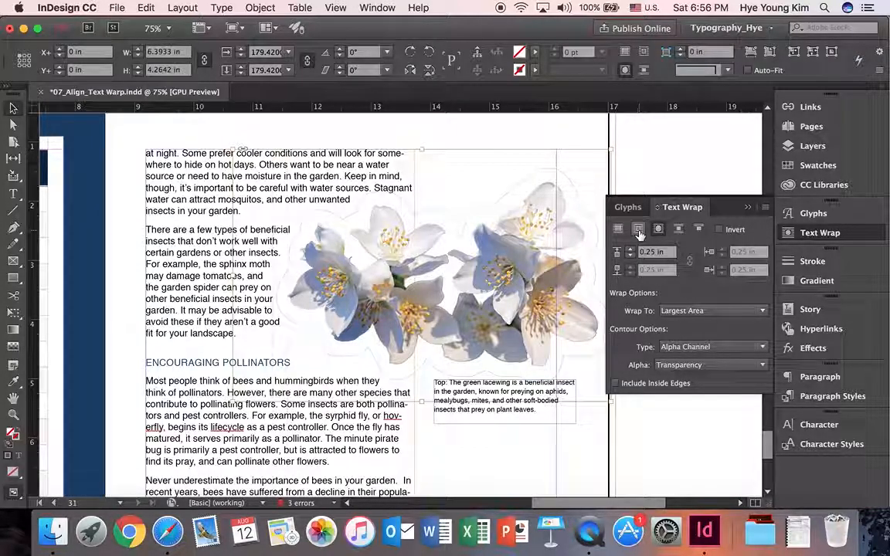
pyautogui.click(658, 229)
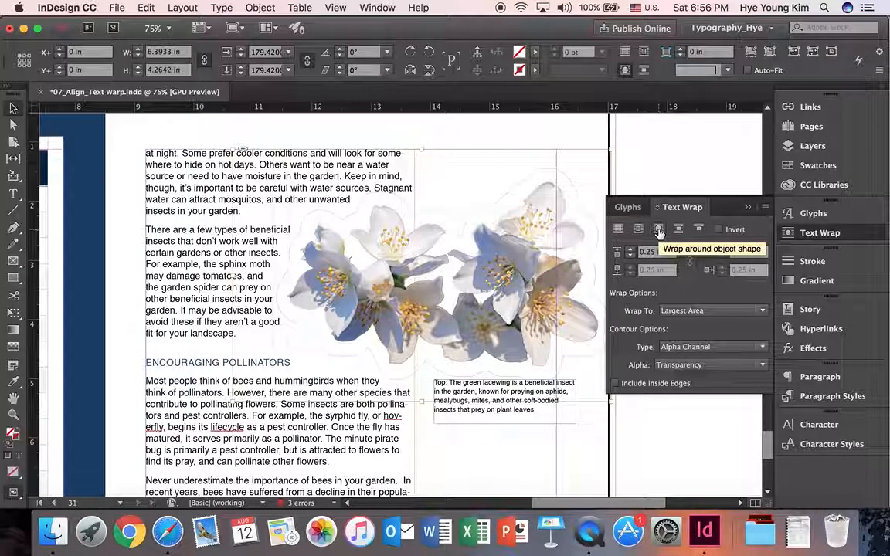
pyautogui.click(683, 348)
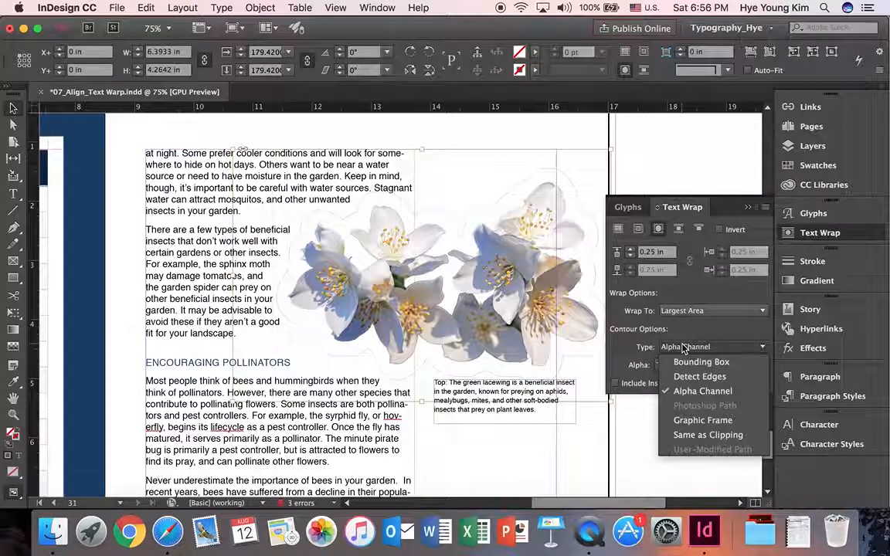
pyautogui.click(686, 392)
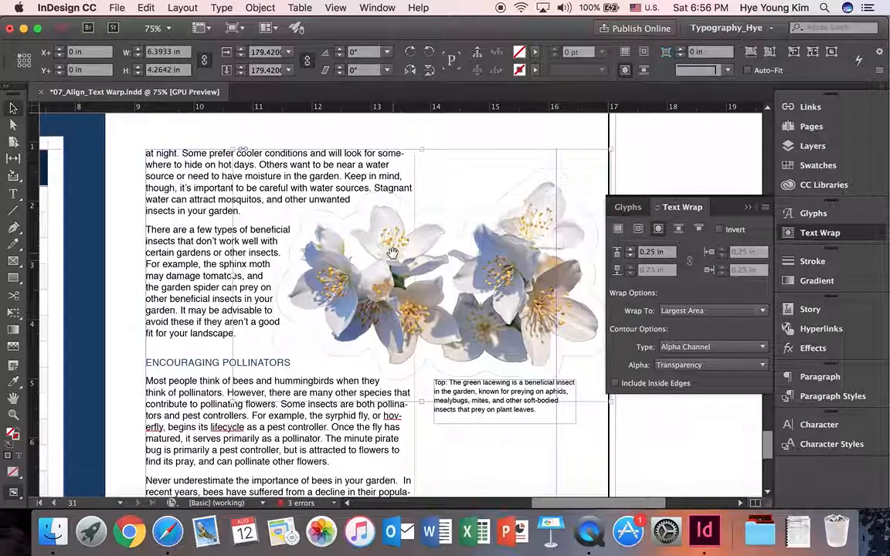
# - Save the document in the 07_align folder as 07_Align_Text Warp with an underscore and the author's first name appended
pyautogui.scroll(-5, 346, 288)
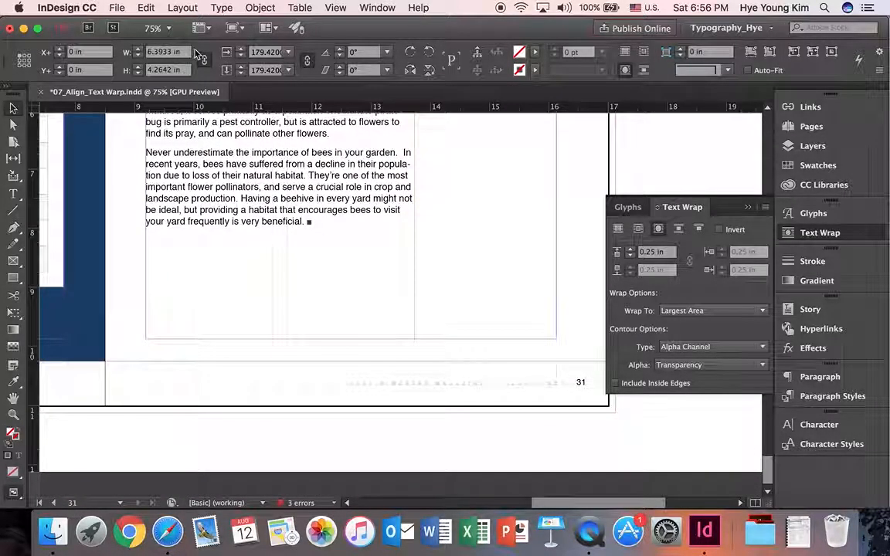
pyautogui.click(117, 8)
pyautogui.click(143, 114)
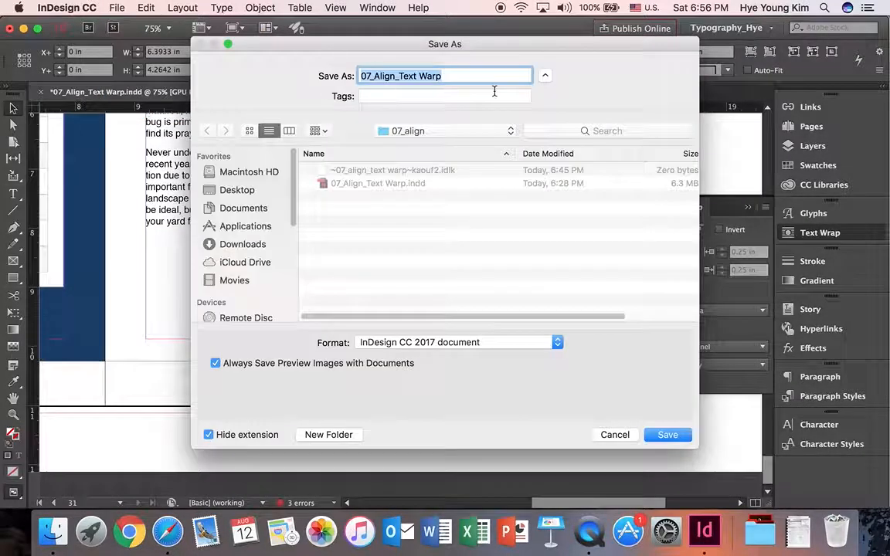
pyautogui.click(477, 75)
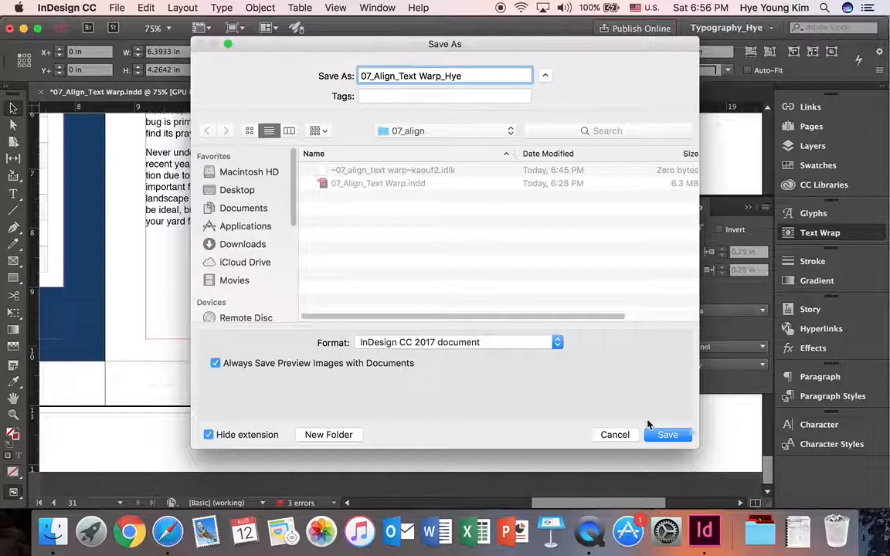
pyautogui.click(663, 434)
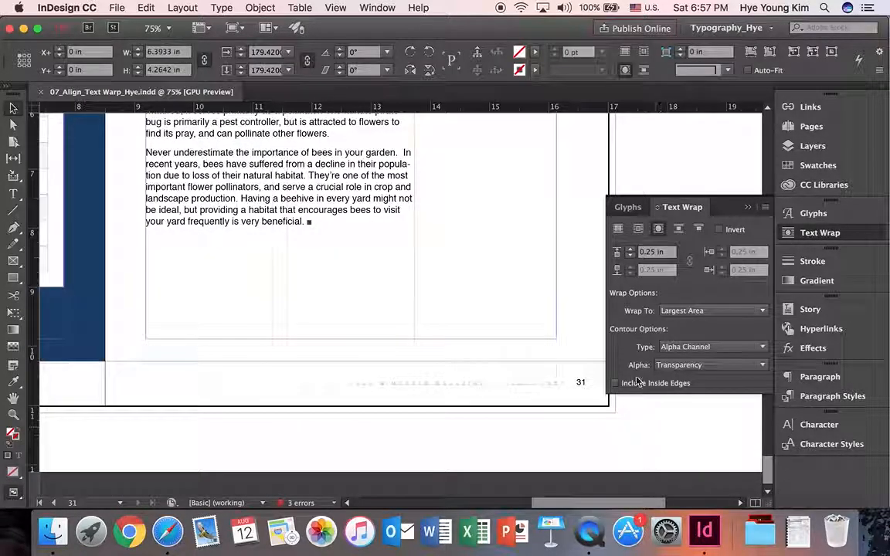
pyautogui.click(118, 8)
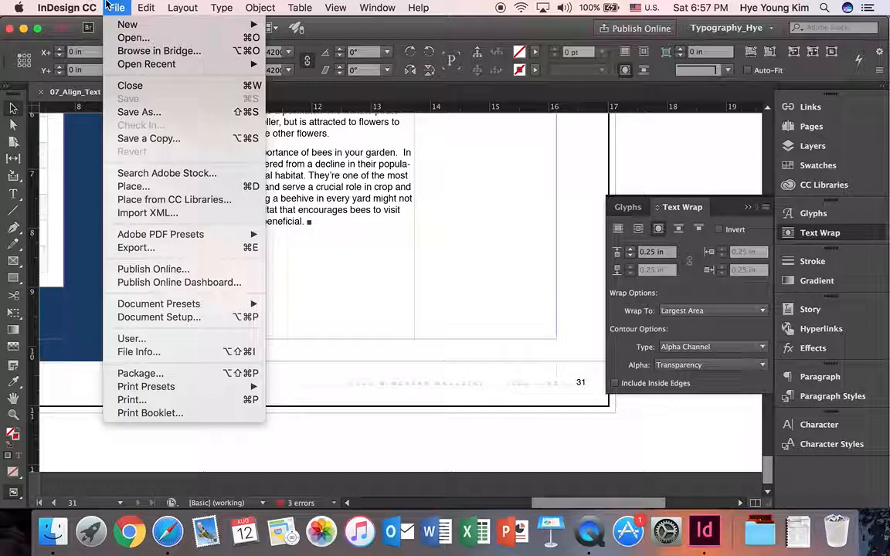
pyautogui.click(149, 114)
pyautogui.click(478, 341)
pyautogui.click(622, 433)
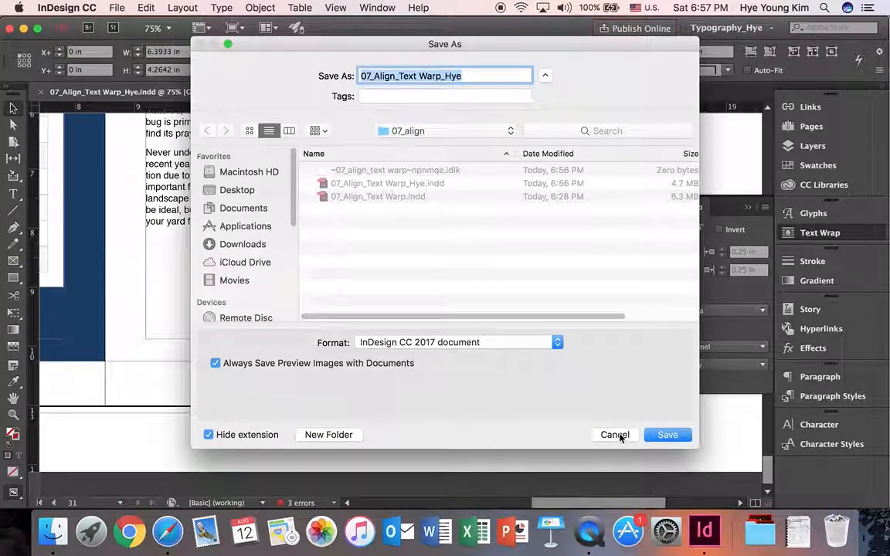
pyautogui.click(618, 431)
# - Export all pages as Adobe PDF (Print) under the saved document's name, using High Quality Print and View PDF after Exporting
pyautogui.click(118, 8)
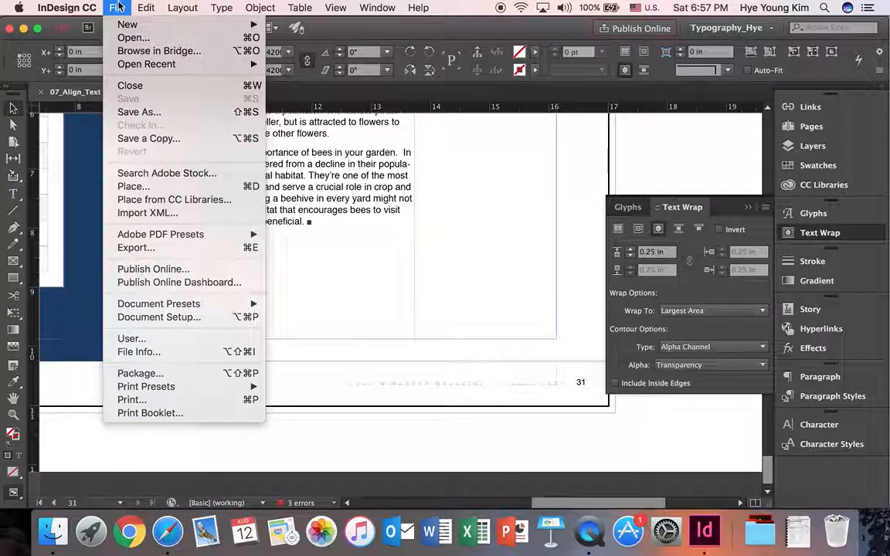
pyautogui.click(132, 247)
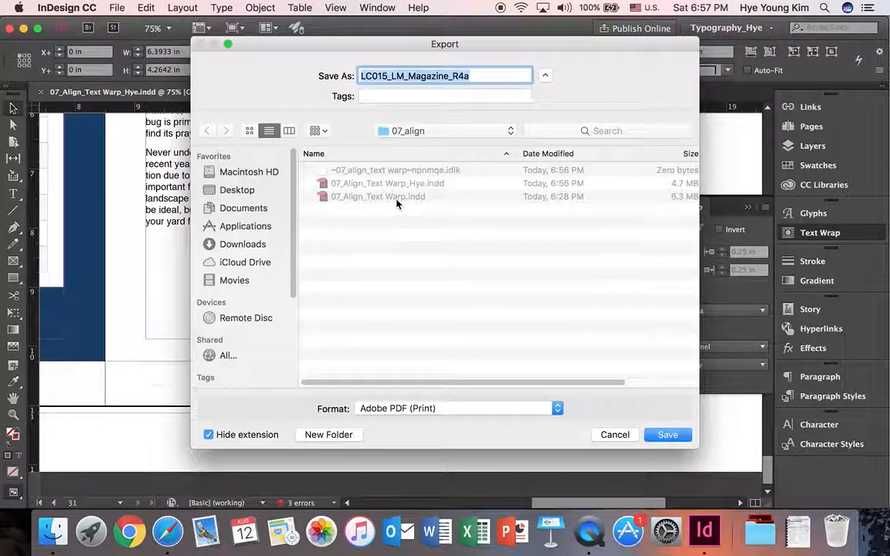
pyautogui.click(392, 183)
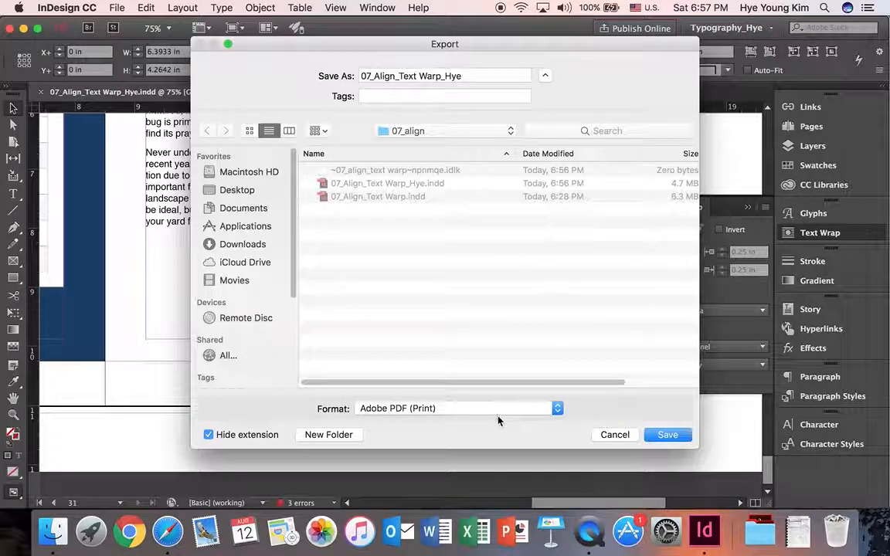
pyautogui.click(676, 440)
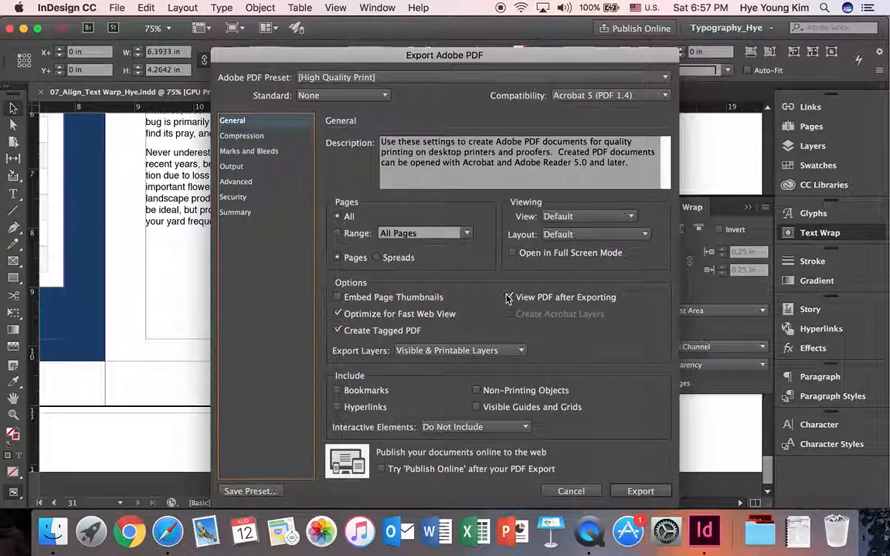
pyautogui.click(638, 492)
pyautogui.click(568, 316)
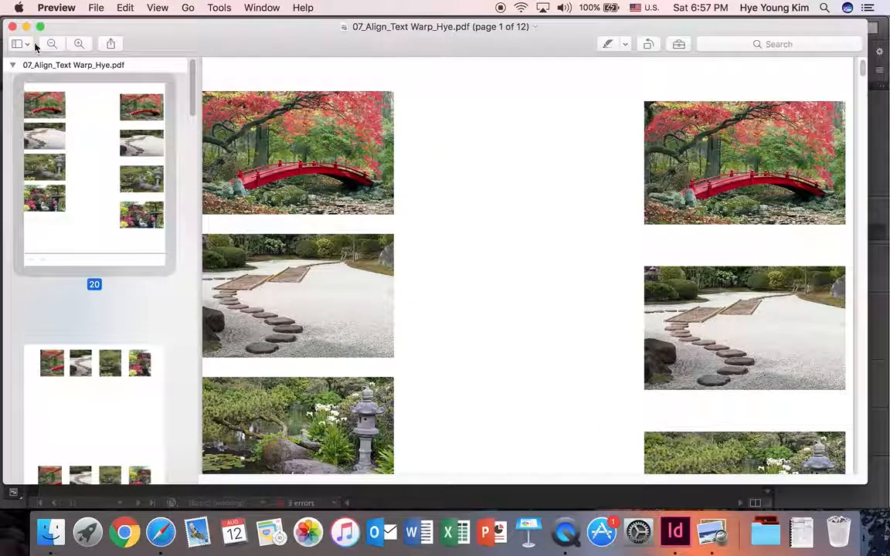
# - Check the aligned image rows and columns on pages 20 to 23 of the exported PDF in Preview
pyautogui.click(51, 44)
pyautogui.click(52, 44)
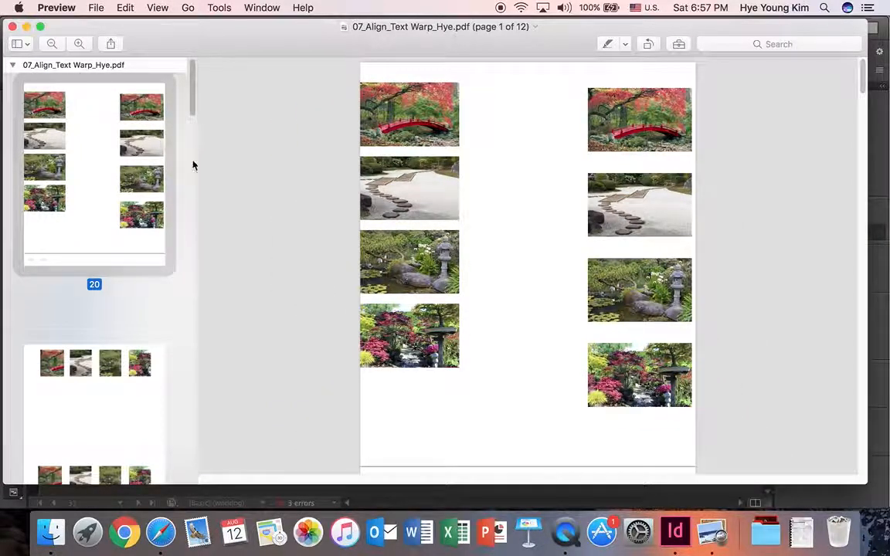
pyautogui.scroll(-10, 237, 216)
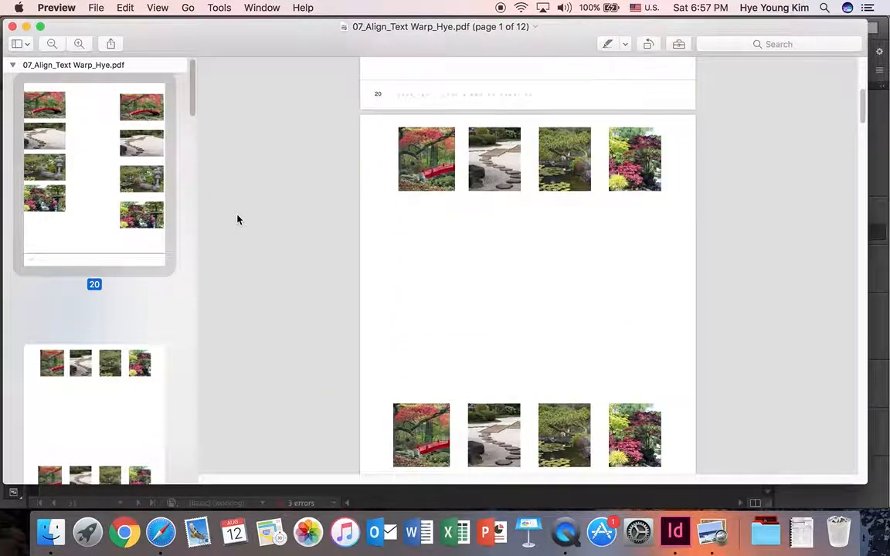
pyautogui.scroll(8, 239, 218)
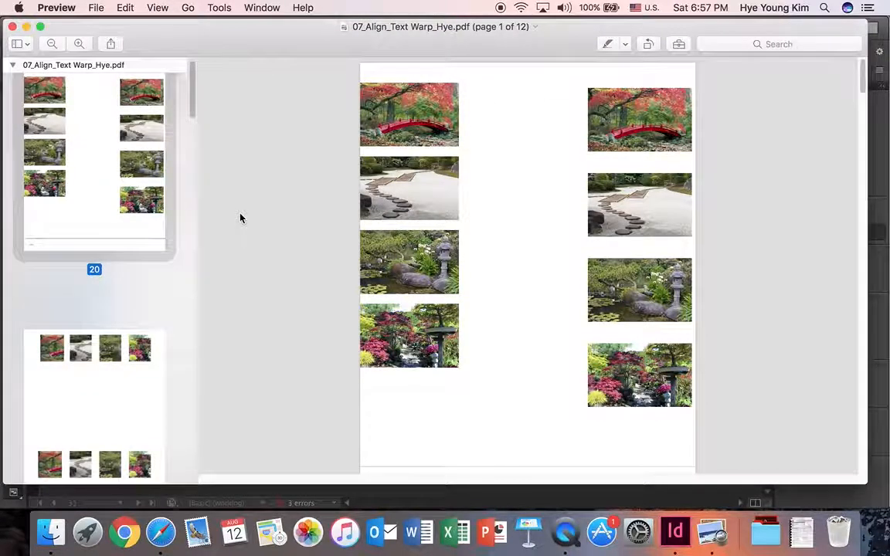
pyautogui.scroll(-10, 239, 218)
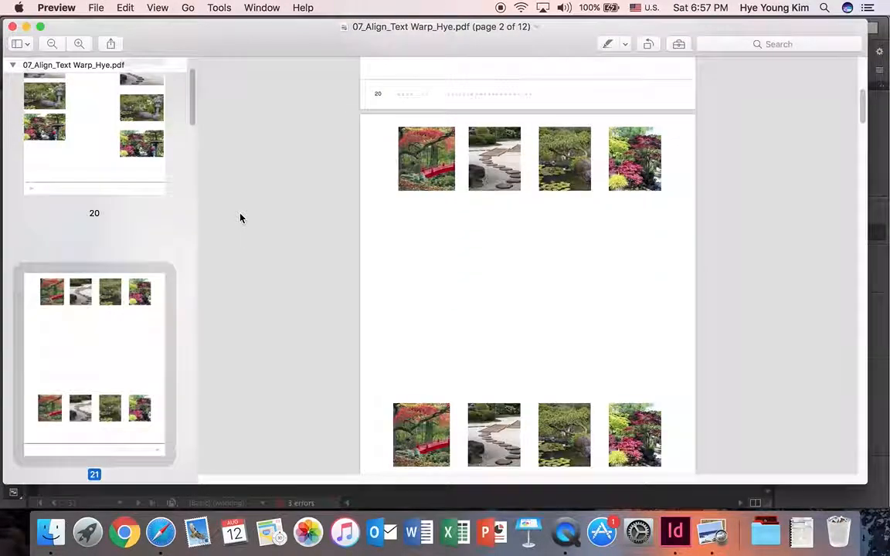
pyautogui.scroll(-20, 239, 218)
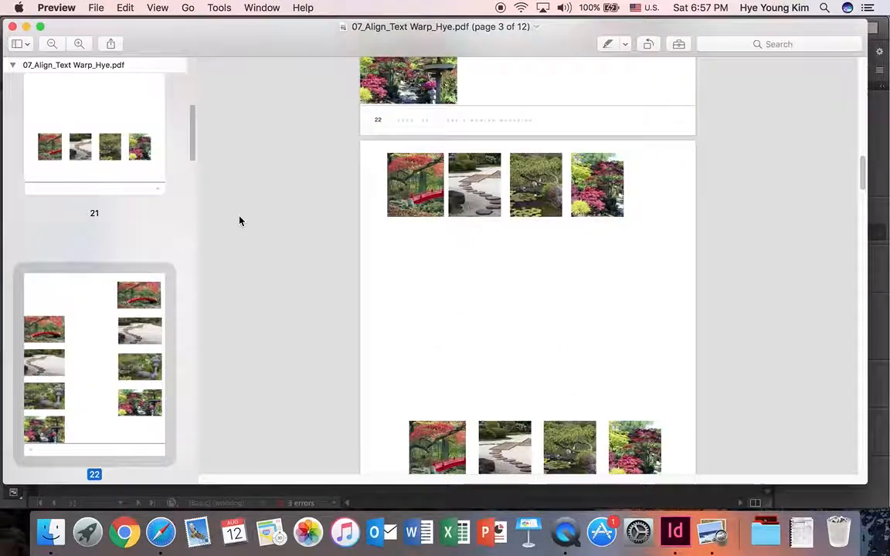
# - Examine pages 24 to 31 of the exported PDF for how the text wraps around the images
pyautogui.scroll(-10, 240, 221)
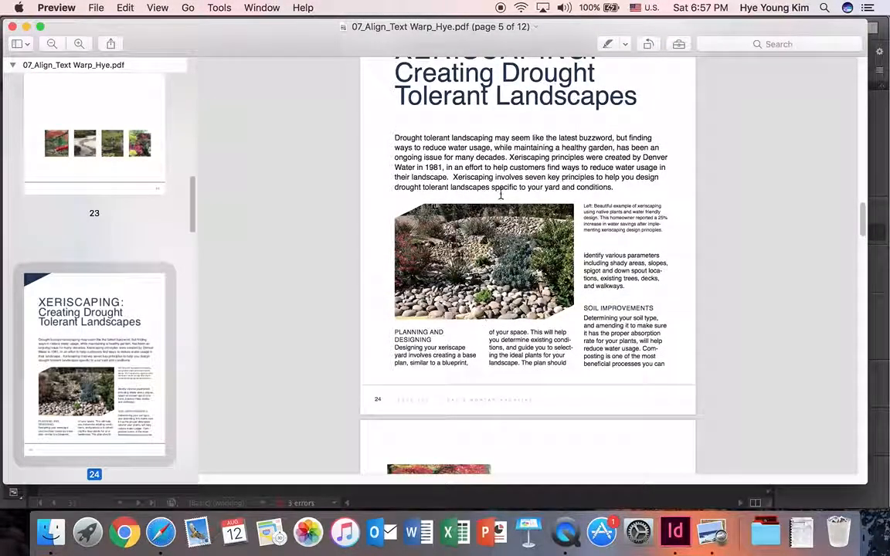
pyautogui.scroll(-10, 506, 232)
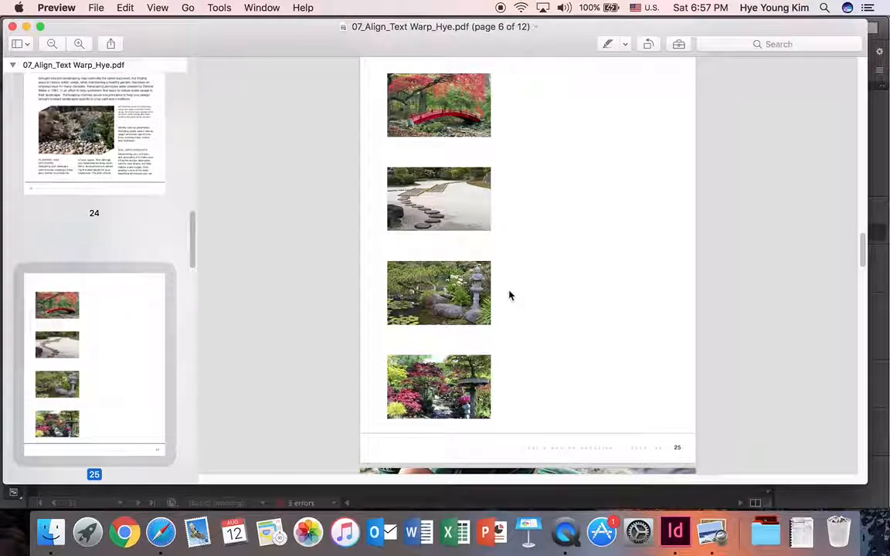
pyautogui.scroll(-15, 389, 153)
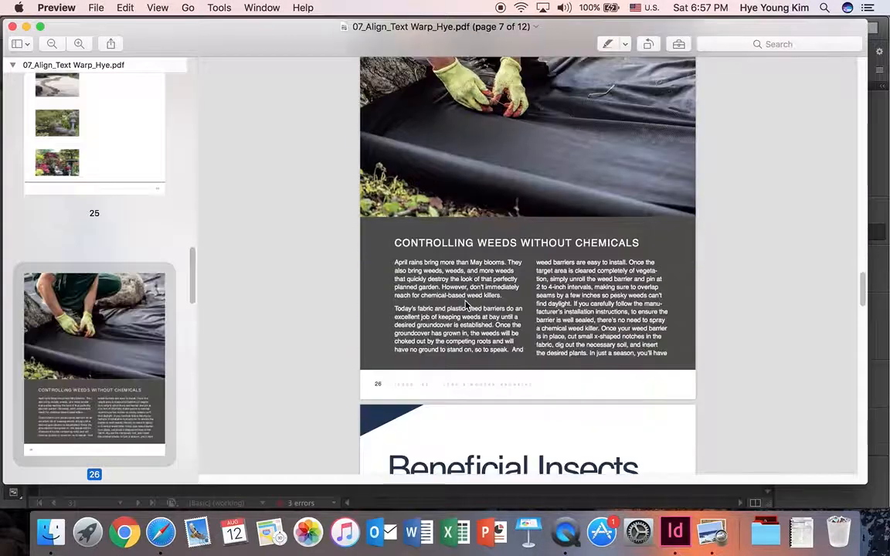
pyautogui.scroll(-5, 466, 305)
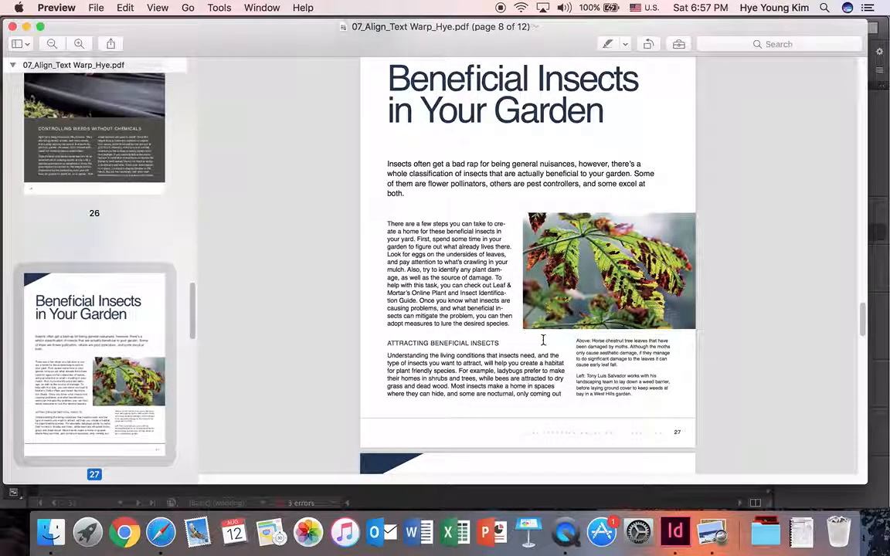
pyautogui.scroll(-10, 626, 276)
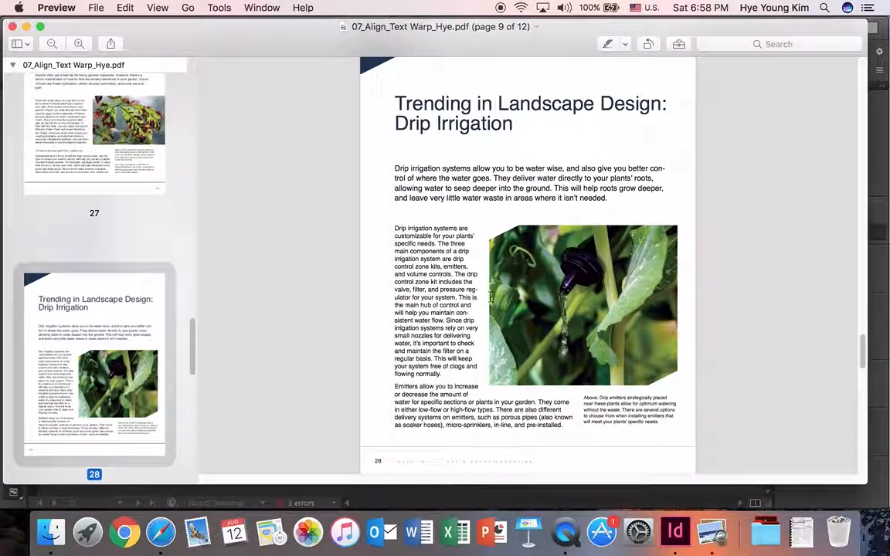
pyautogui.scroll(-5, 510, 387)
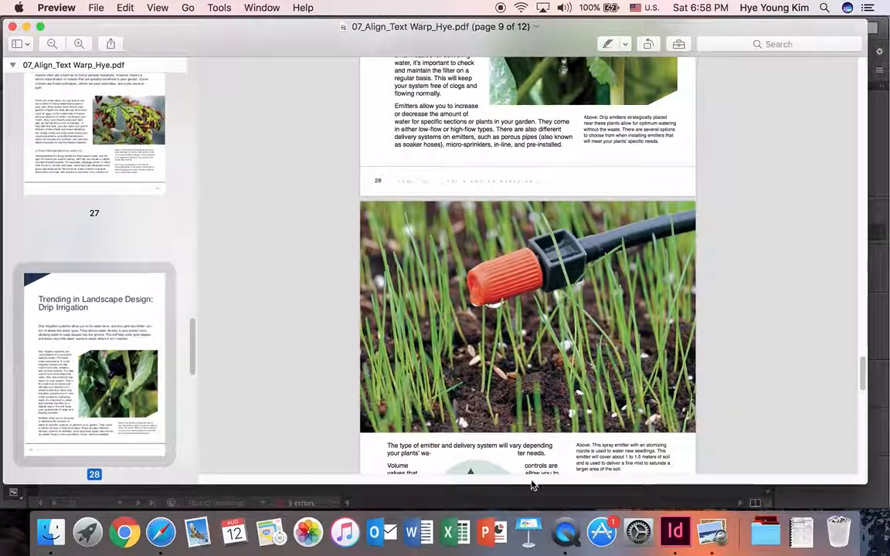
pyautogui.scroll(-5, 498, 371)
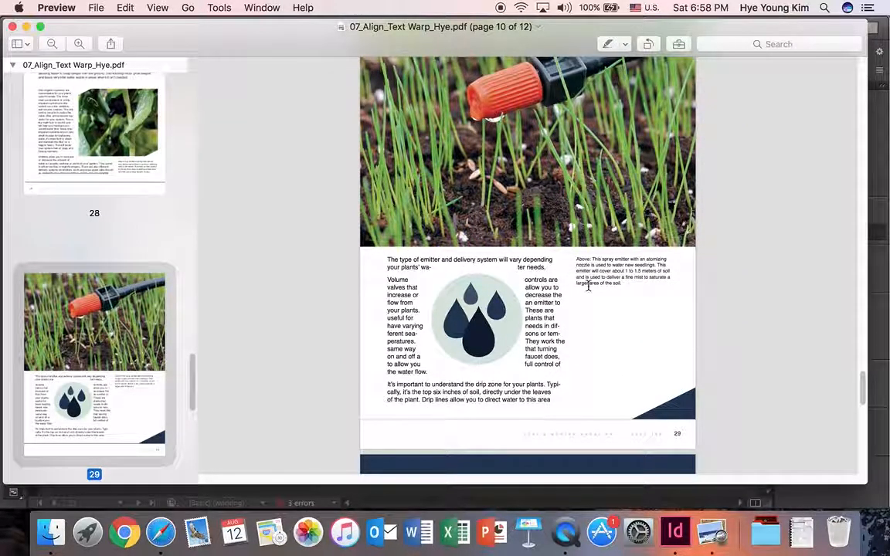
pyautogui.scroll(-10, 586, 284)
pyautogui.scroll(-5, 593, 285)
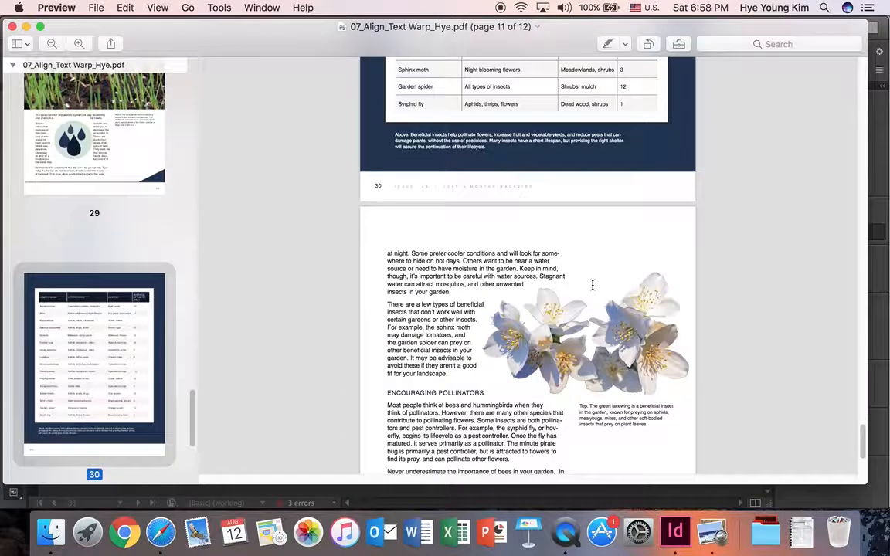